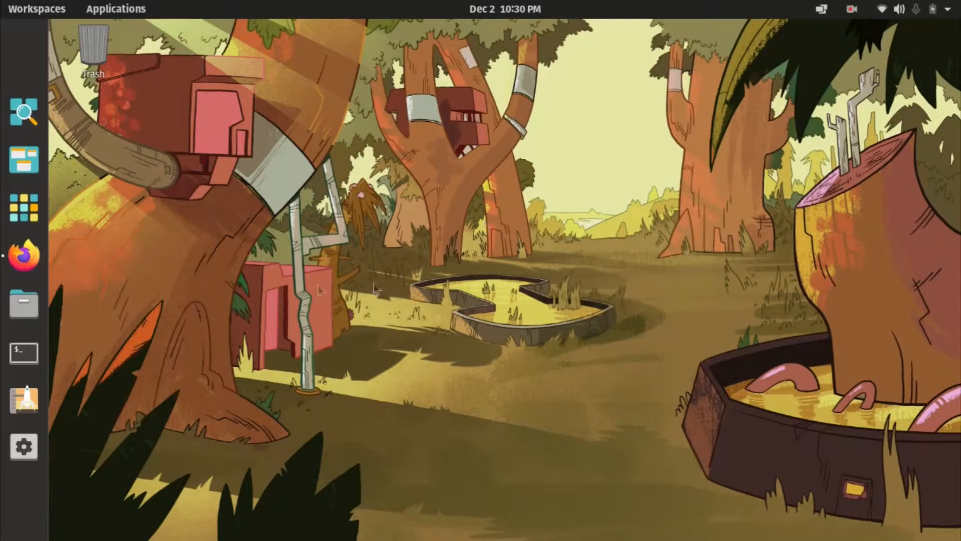
In Firefox, download ventoy-1.0.62-linux.tar.gz from the Ventoy GitHub releases page and save it to disk
left_click(33, 266)
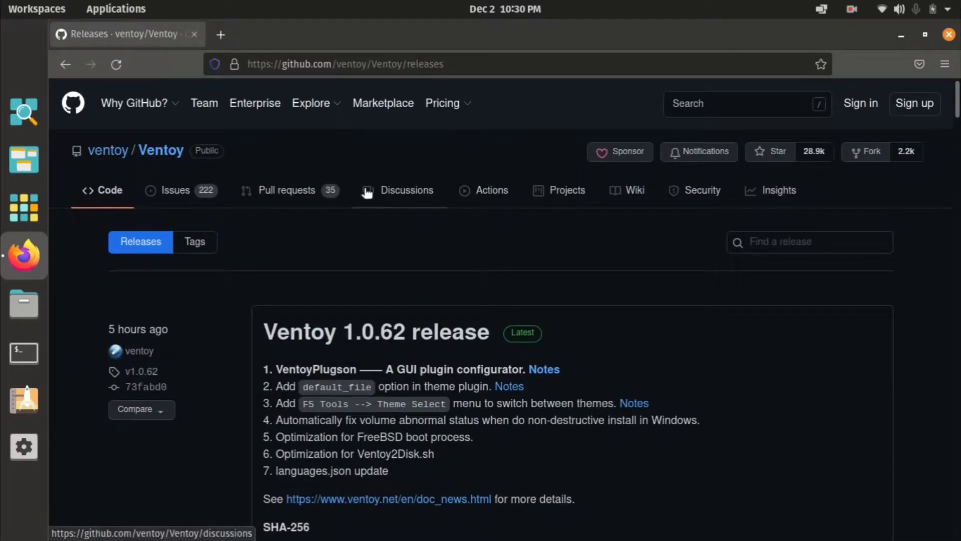
scroll(364, 188, "down", 8)
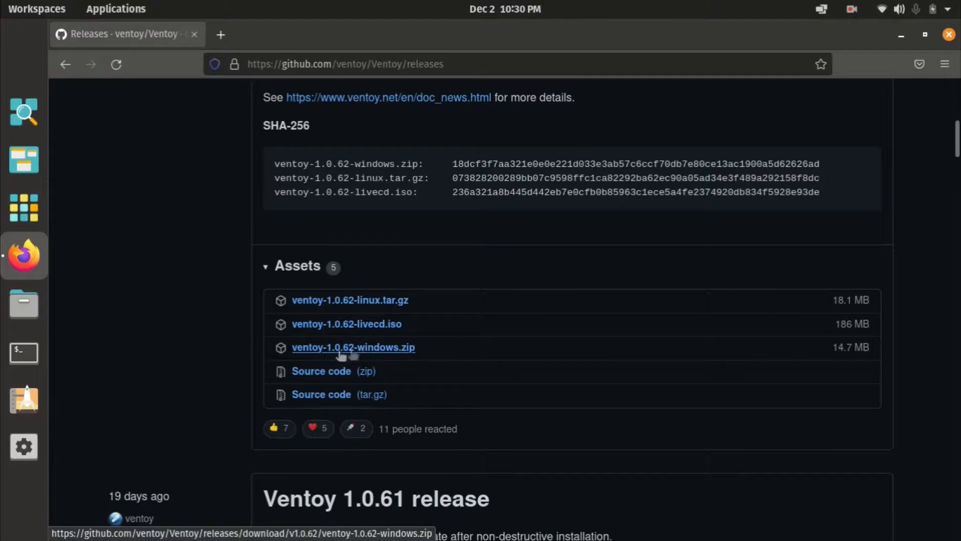
left_click(372, 302)
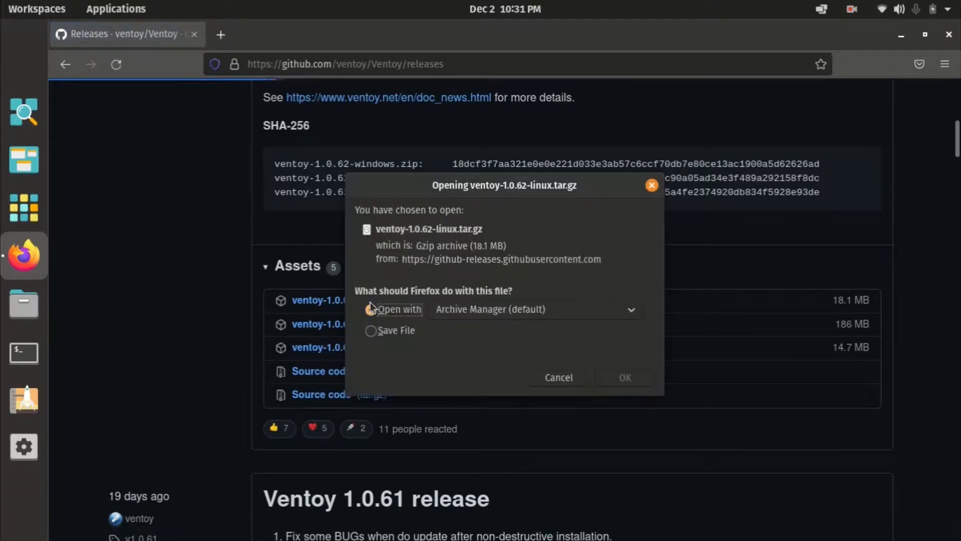
left_click(379, 330)
left_click(615, 378)
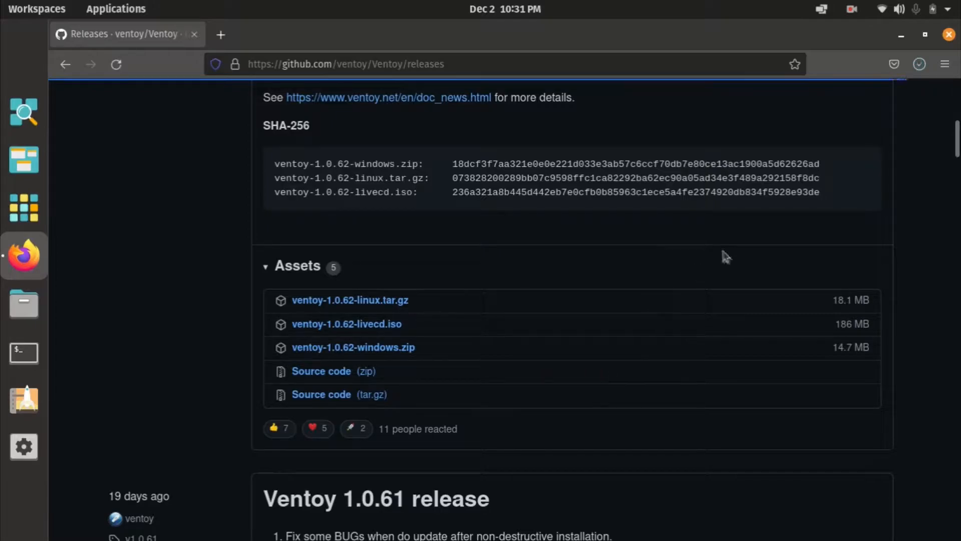
left_click(920, 64)
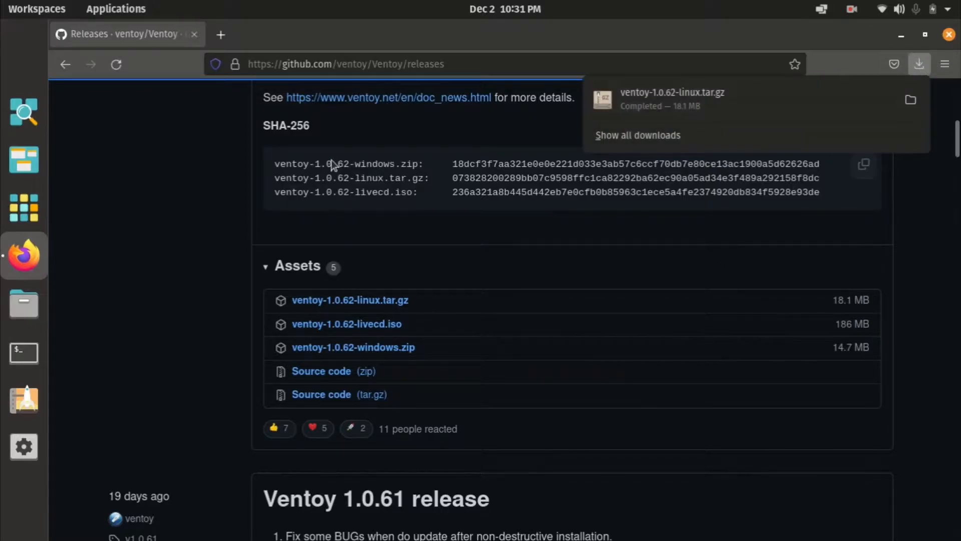
In Files, open ventoy-1.0.62-linux.tar.gz from the Downloads folder and look through the archive's ventoy-1.0.62 folder
left_click(23, 309)
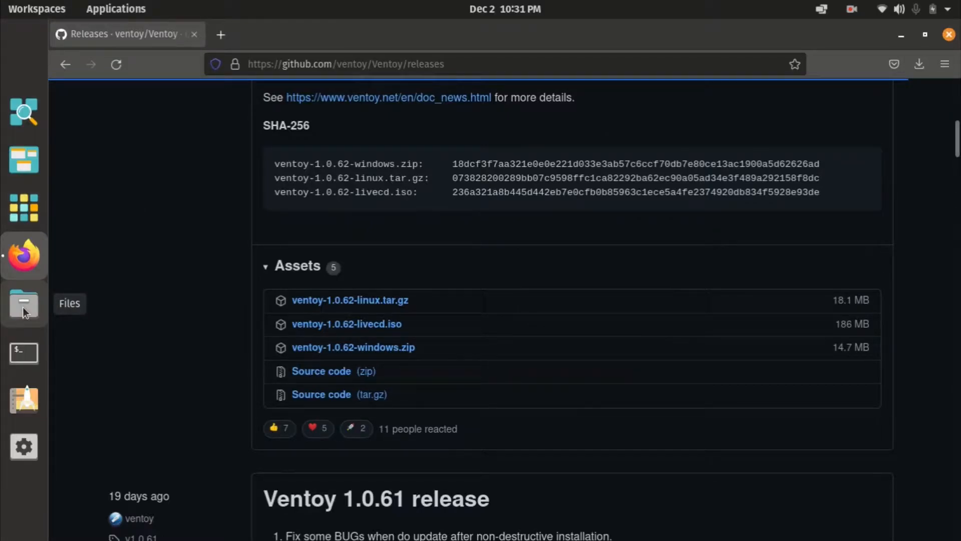
left_click(23, 307)
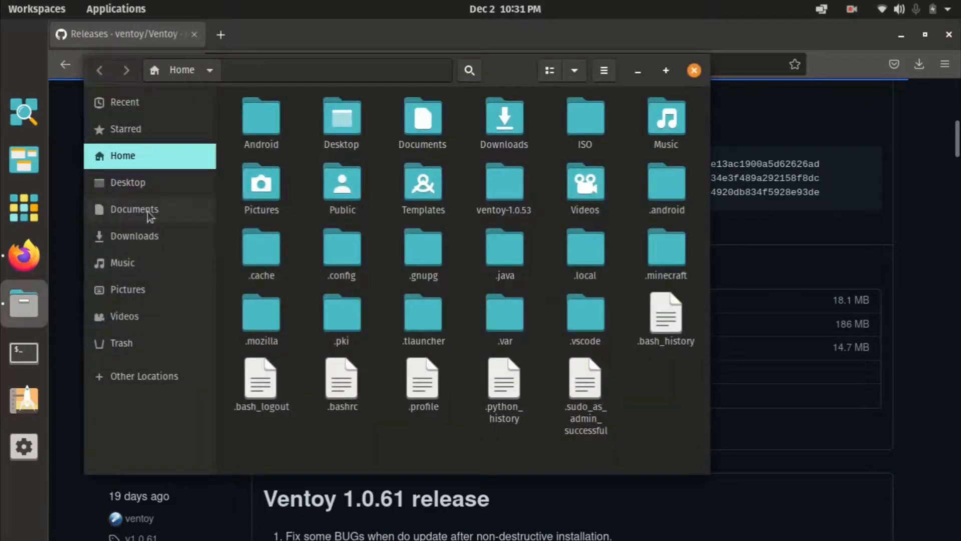
left_click(129, 240)
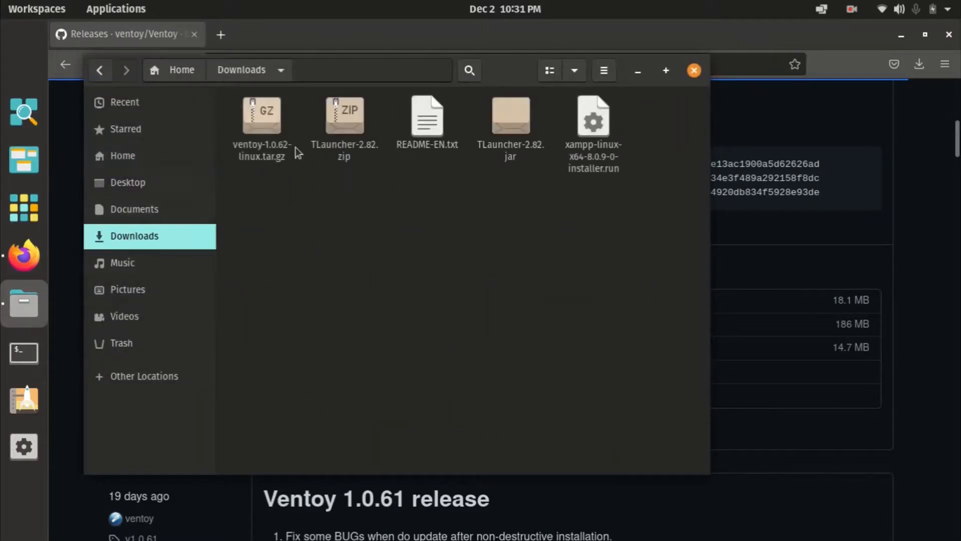
double_click(259, 142)
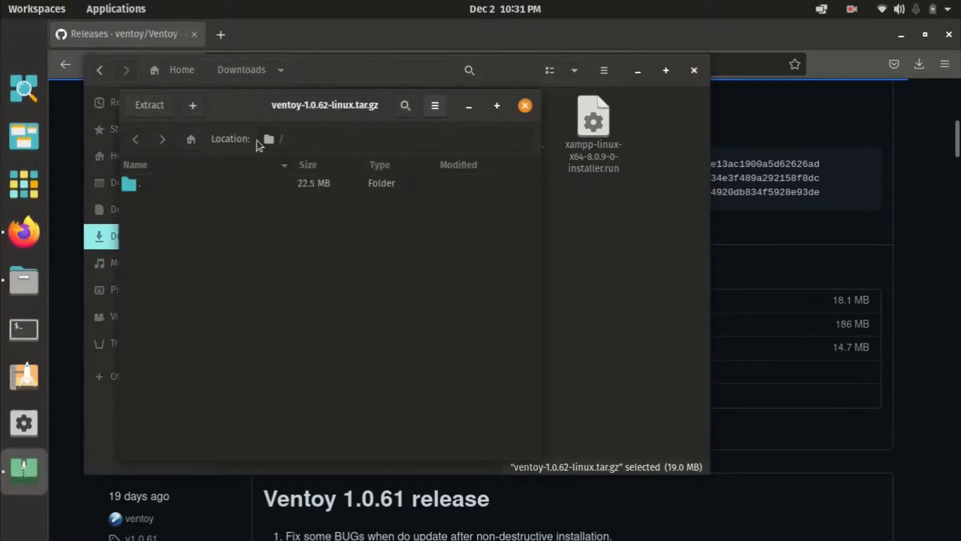
left_click(146, 189)
double_click(147, 190)
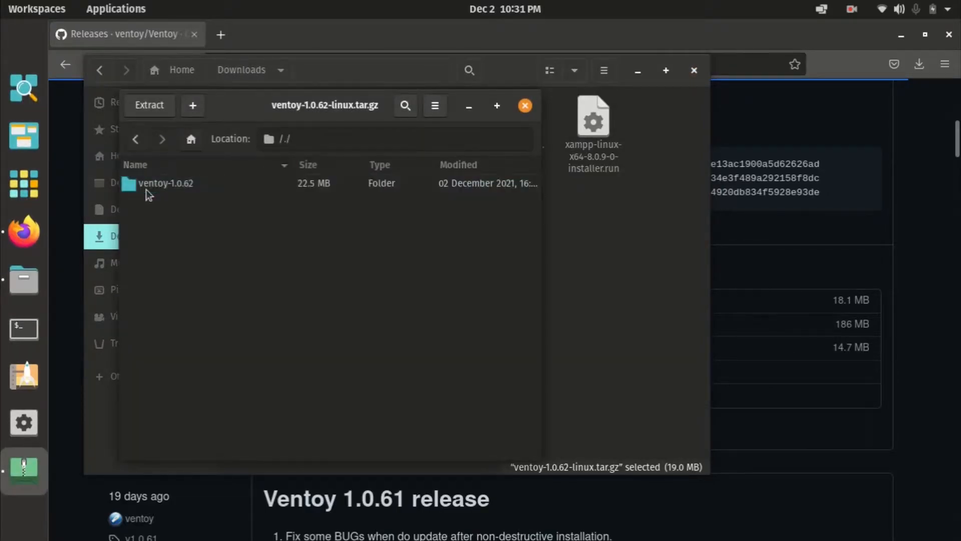
double_click(178, 185)
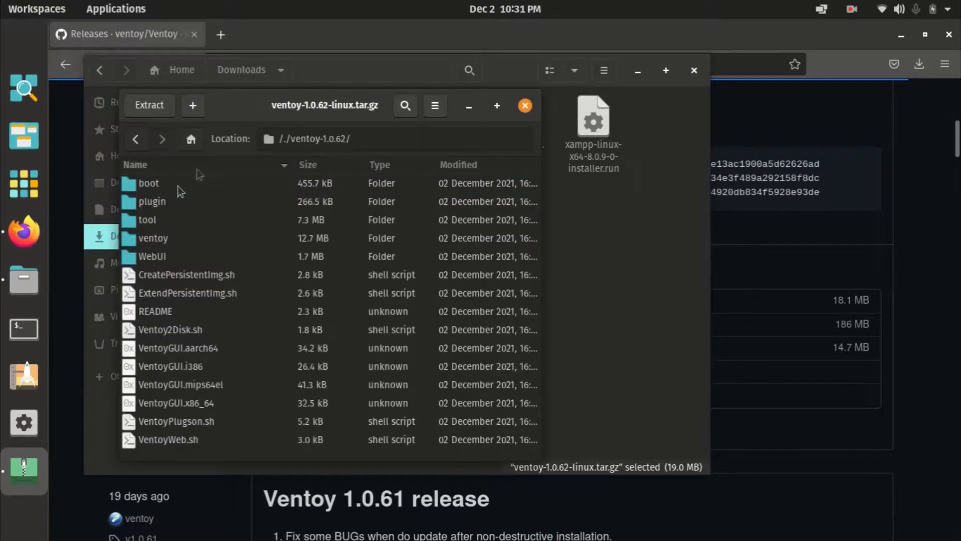
left_click(136, 140)
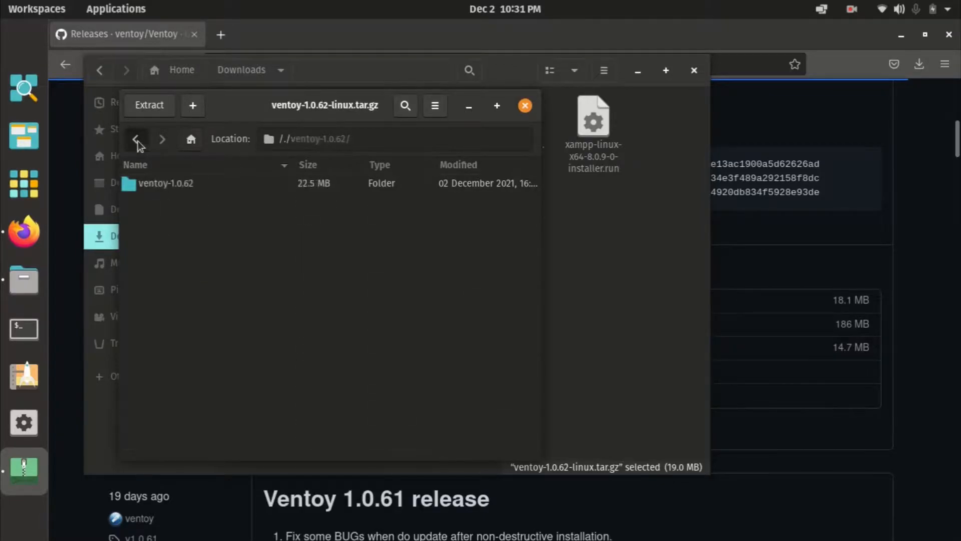
Extract the archive's ventoy-1.0.62 folder into Downloads and close the archive
left_click_drag(249, 103, 493, 107)
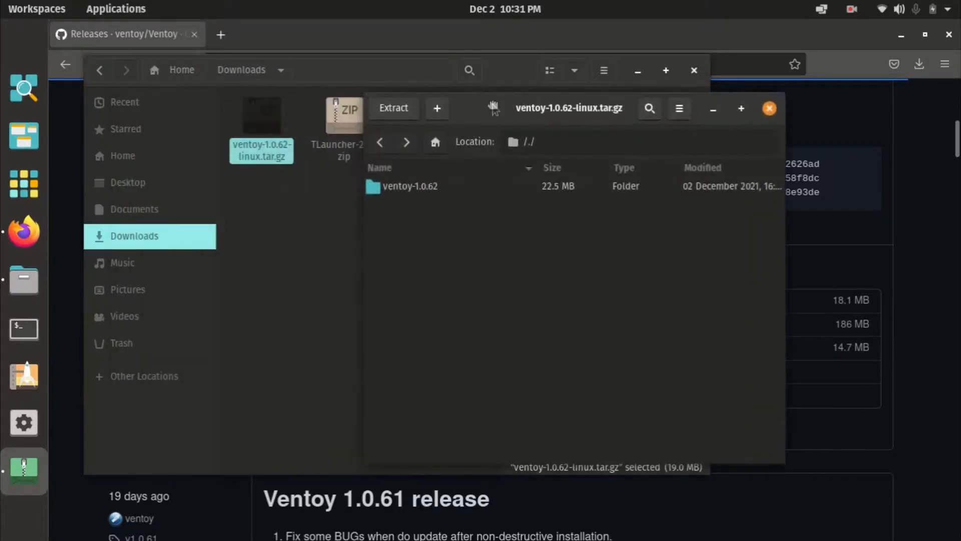
left_click(404, 193)
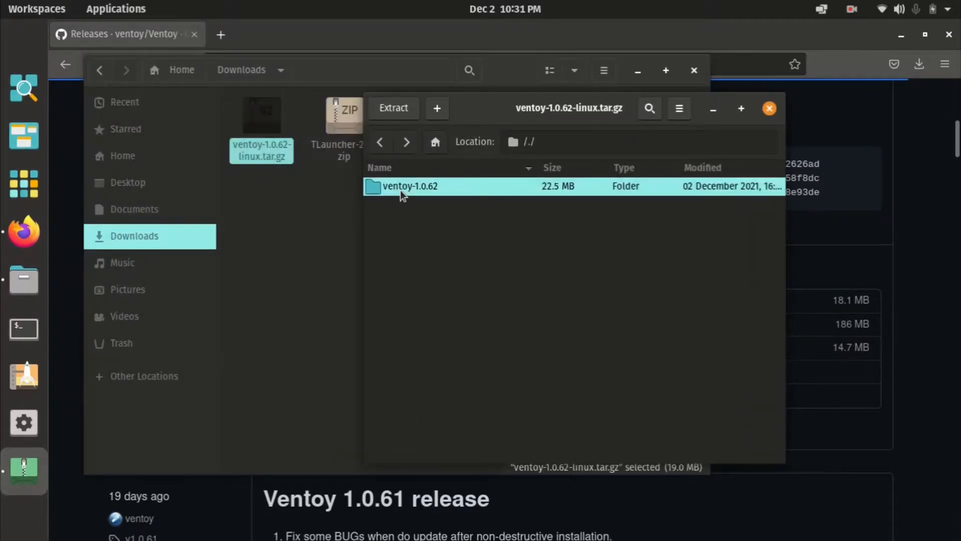
left_click(394, 107)
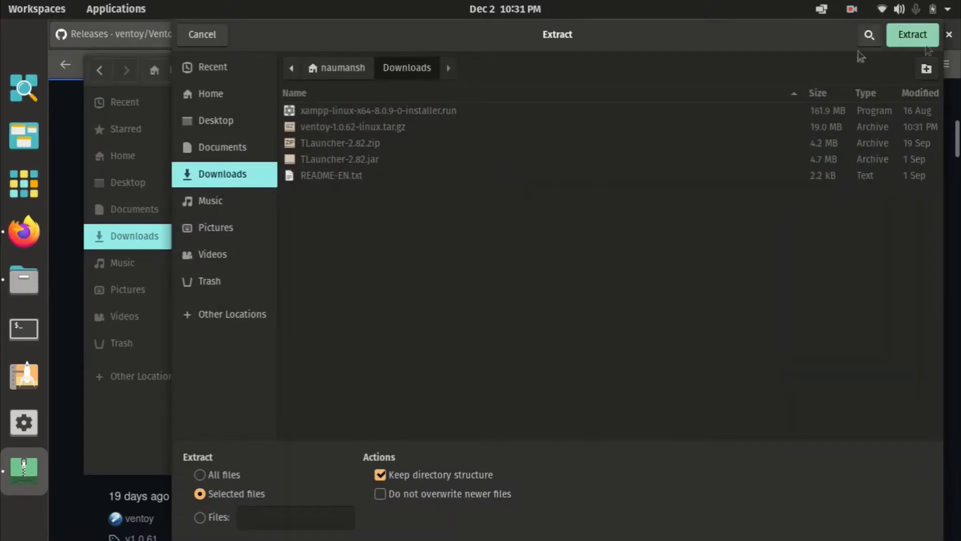
left_click(912, 35)
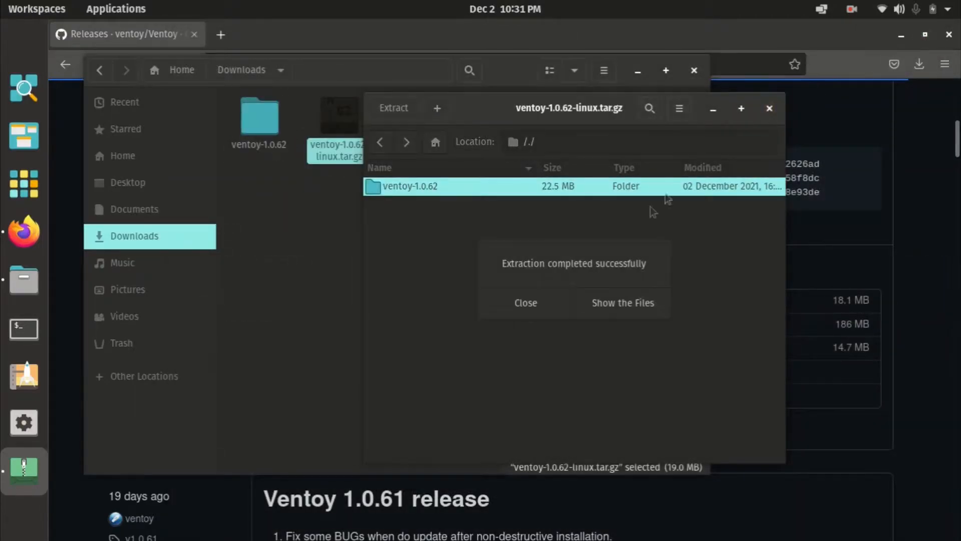
left_click(547, 302)
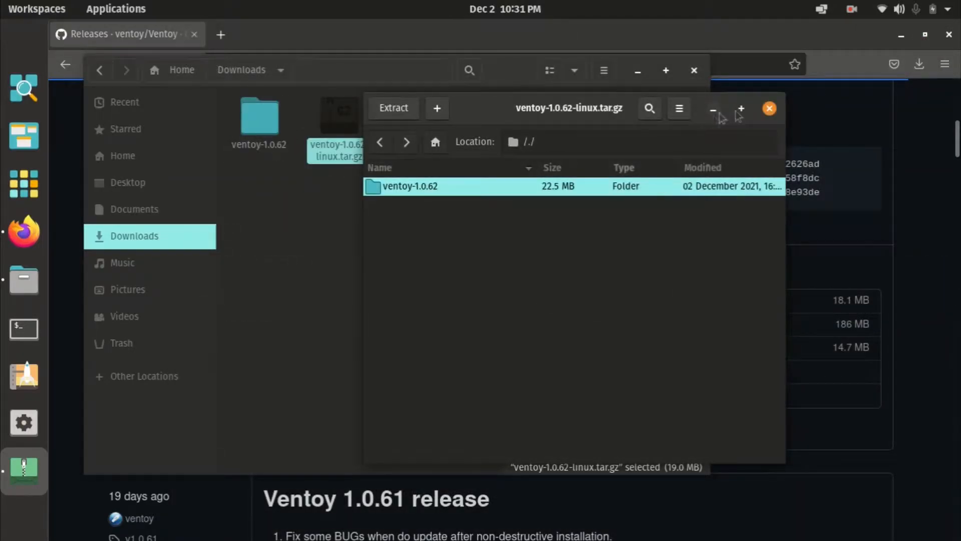
left_click(769, 109)
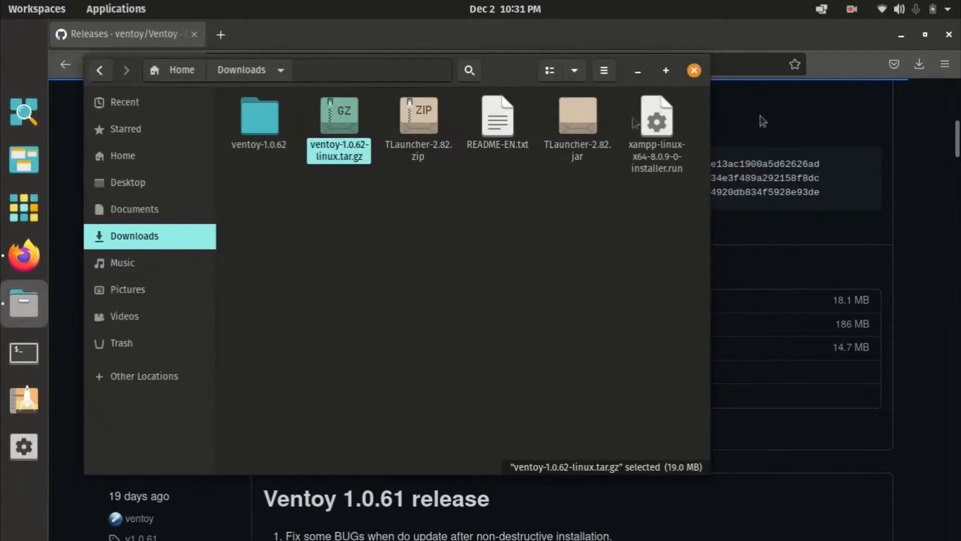
Open a terminal in the extracted ventoy-1.0.62 folder and move its window aside to reveal the script files
double_click(263, 122)
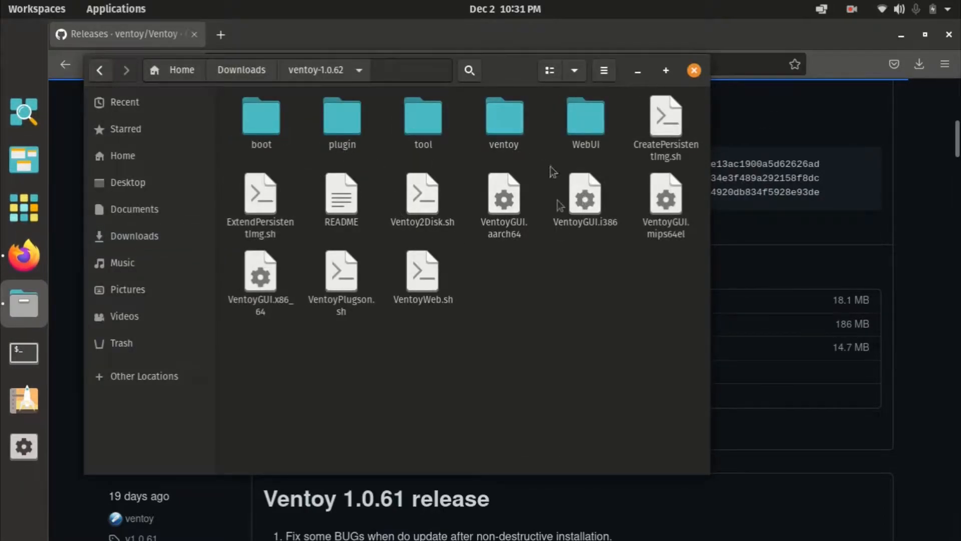
right_click(504, 321)
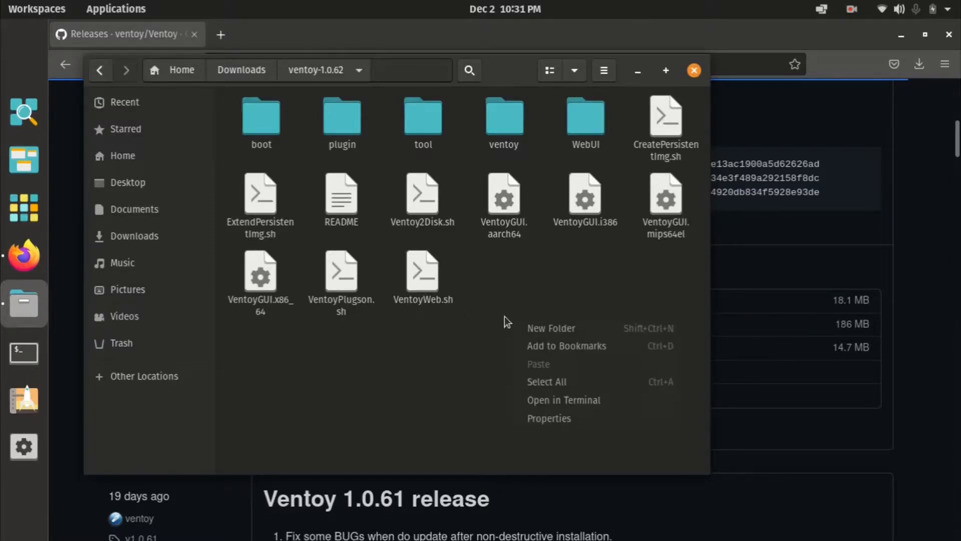
left_click(544, 399)
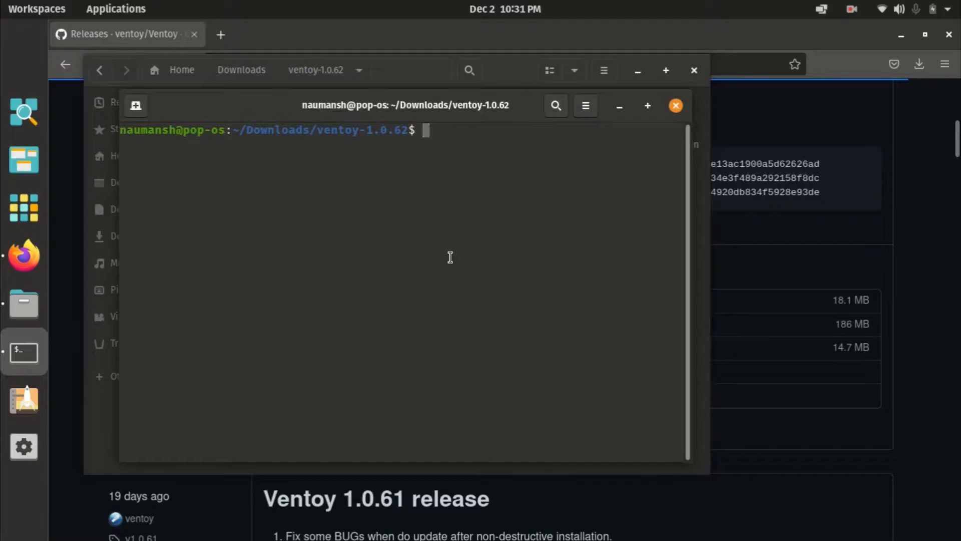
left_click_drag(372, 103, 713, 132)
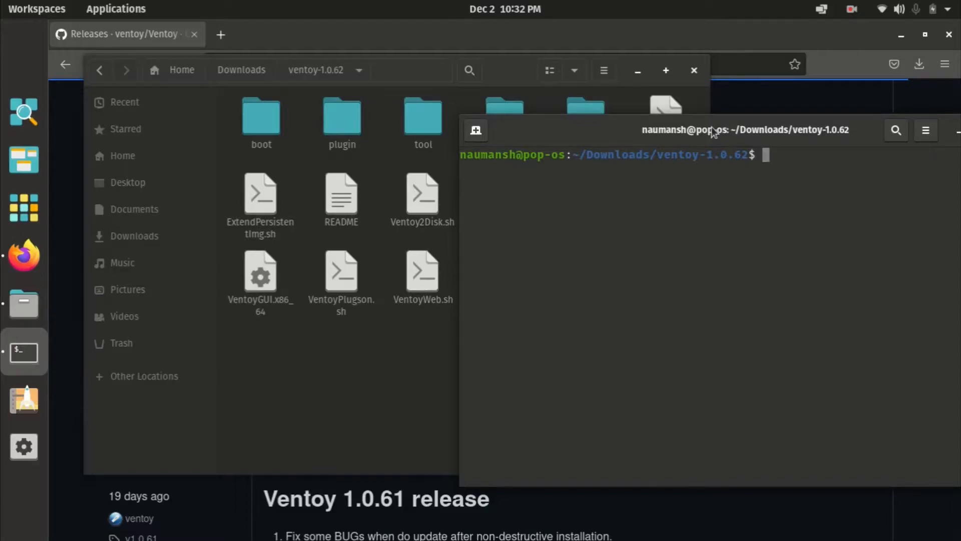
Try to run ./VentoyWeb.sh in the terminal without root privileges
type("./Ventoy")
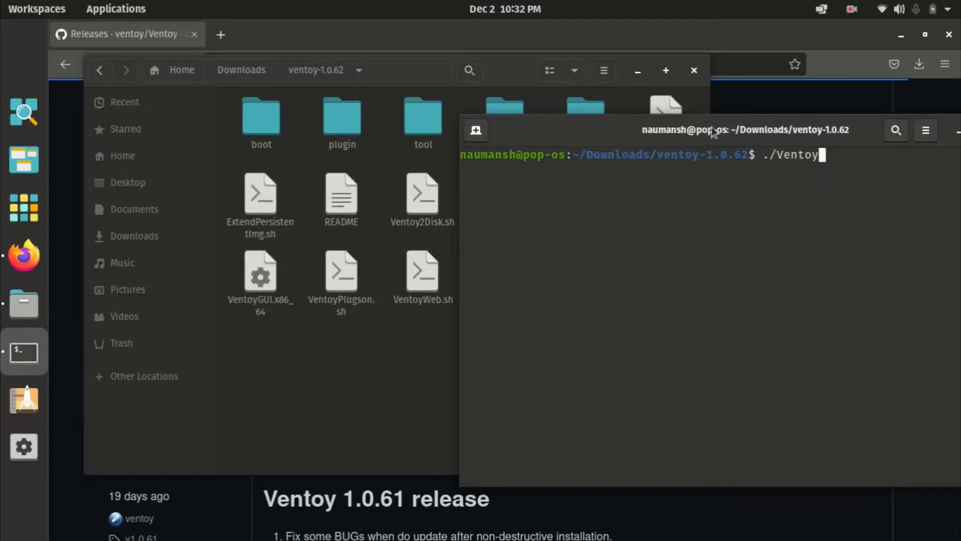
type("Web.sh")
key("Return")
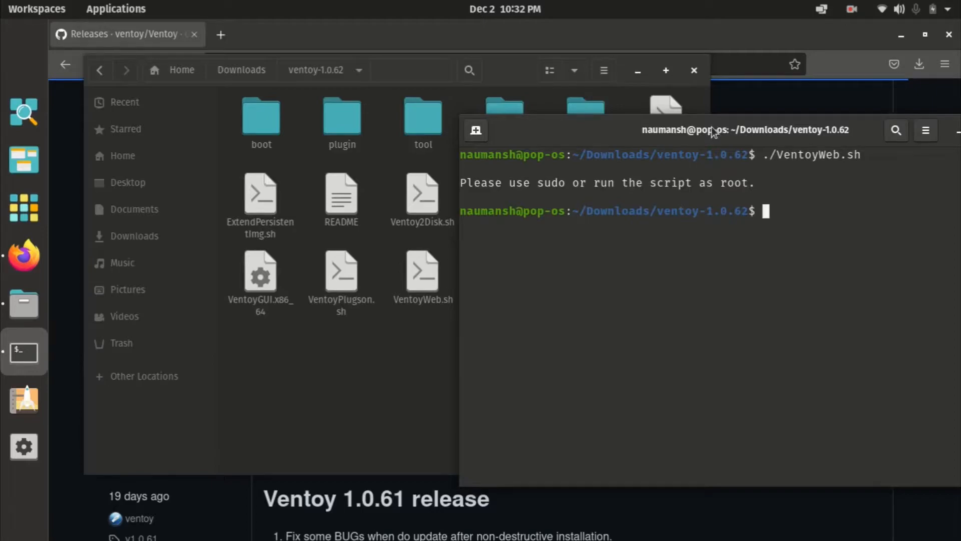
Start the Ventoy server as root with sudo ./VentoyWeb.sh and enter the account password
key("Up")
key("Left")
key("Left")
key("Left")
key("Left")
key("Left")
key("Left")
key("Left")
key("Left")
key("Left")
key("Left")
key("Left")
key("Left")
key("Left")
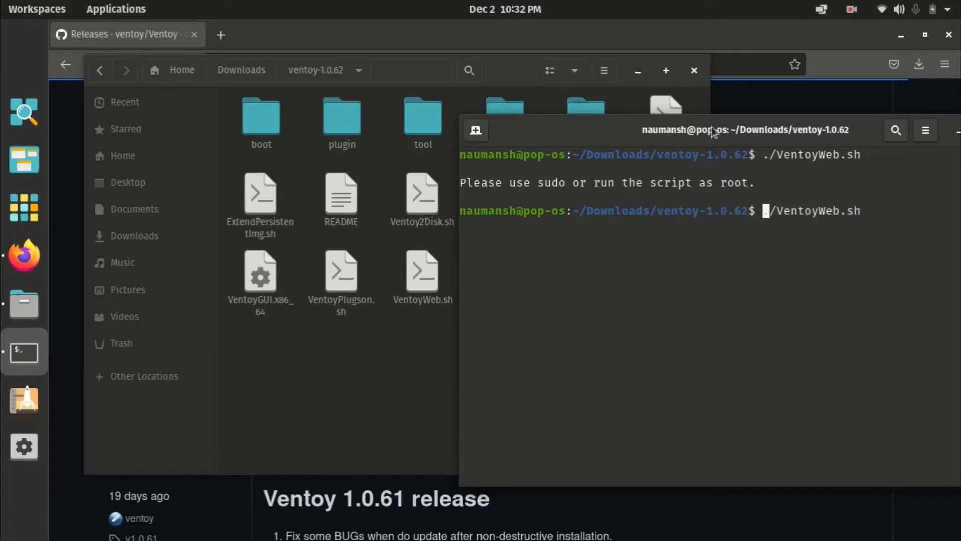
type("sudo")
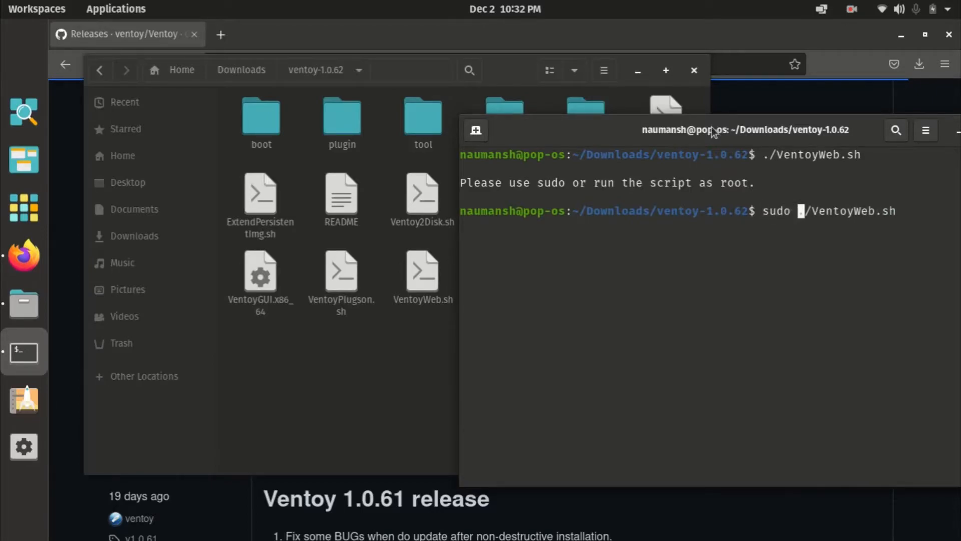
key("Return")
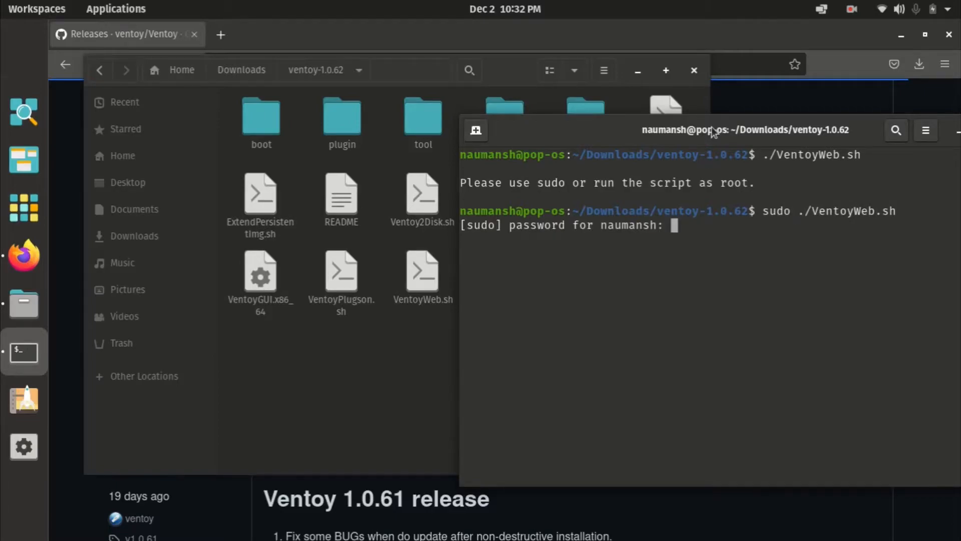
key("Return")
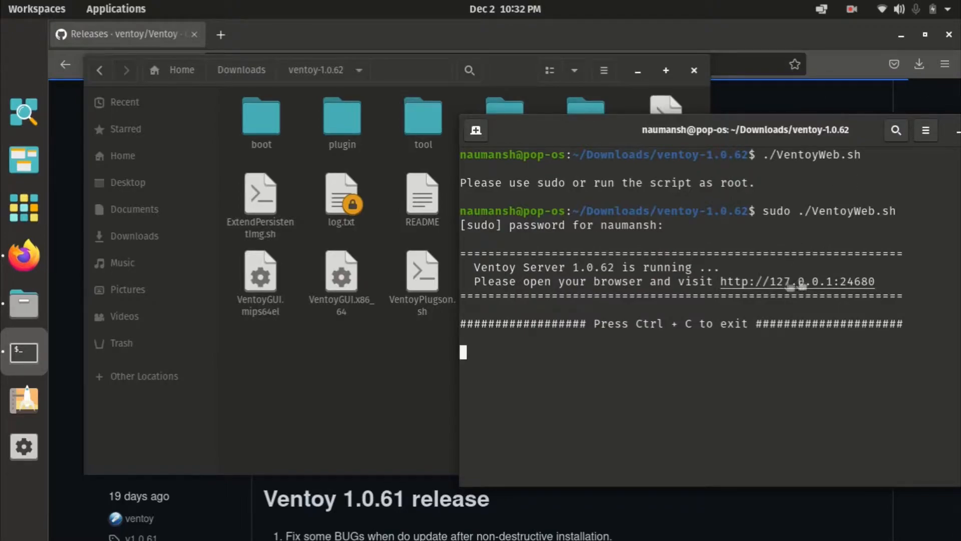
right_click(822, 285)
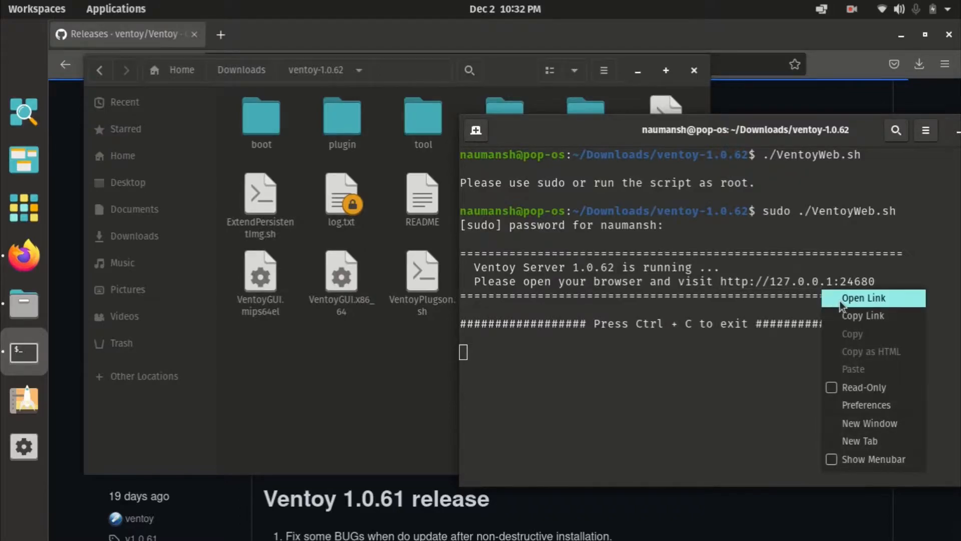
left_click(840, 302)
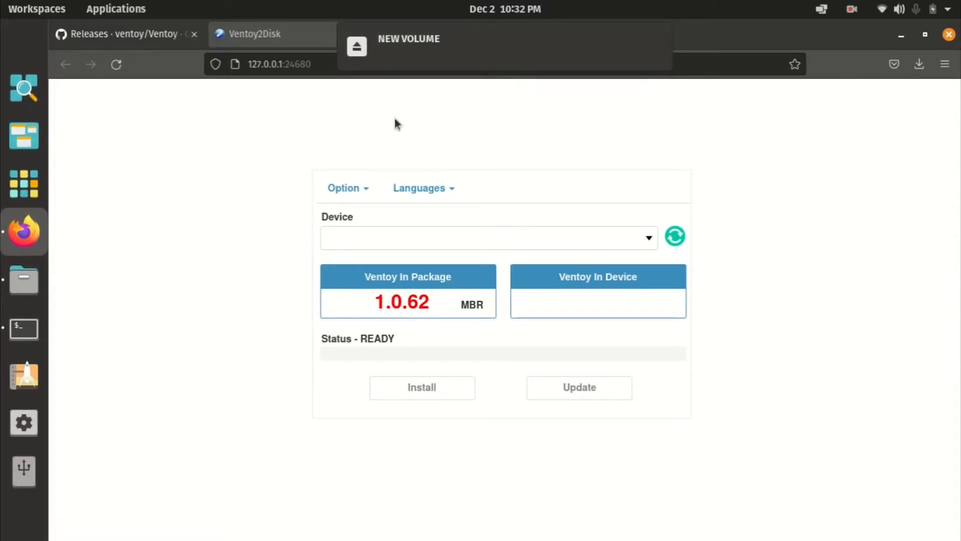
mouse_move(592, 67)
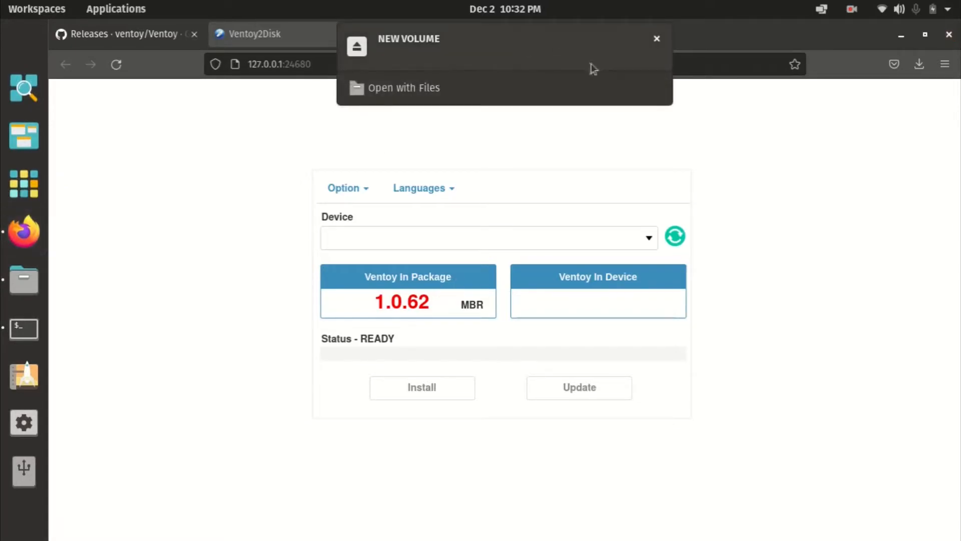
left_click(659, 40)
left_click(675, 236)
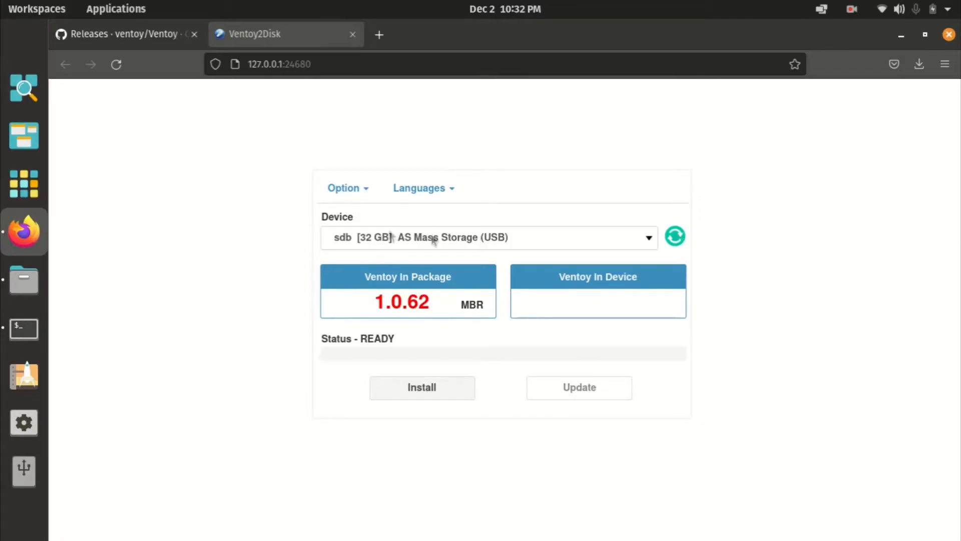
Install Ventoy 1.0.62 on the 32 GB USB device sdb, agreeing twice to format it
left_click(400, 391)
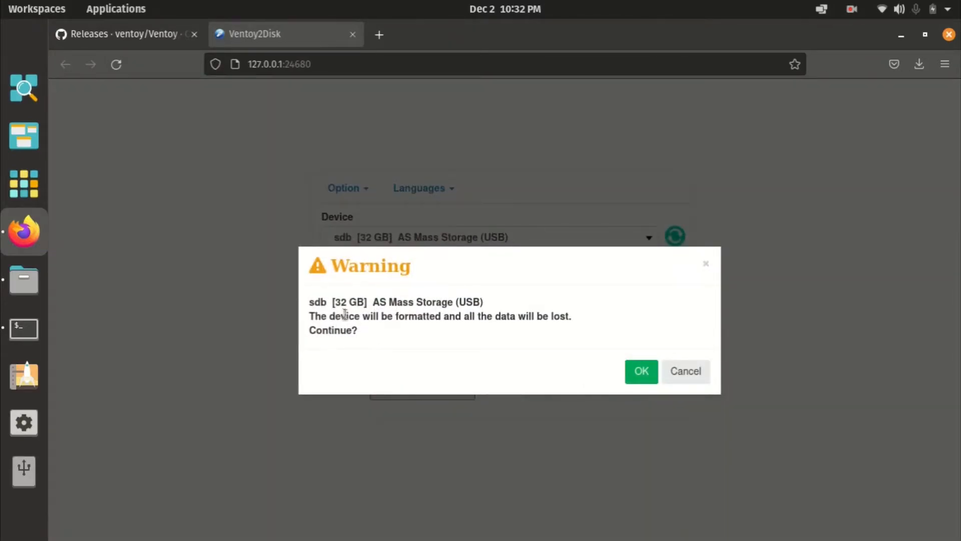
left_click(641, 371)
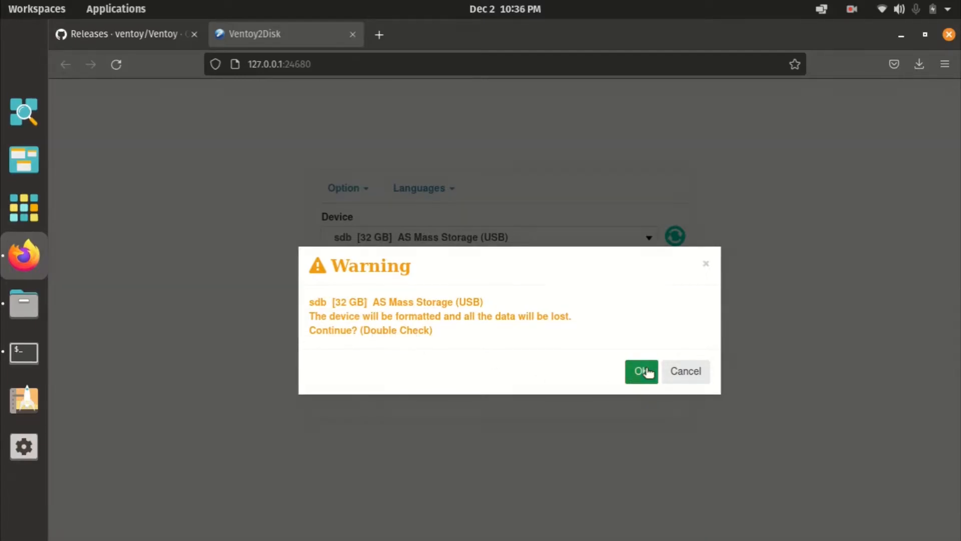
left_click(642, 371)
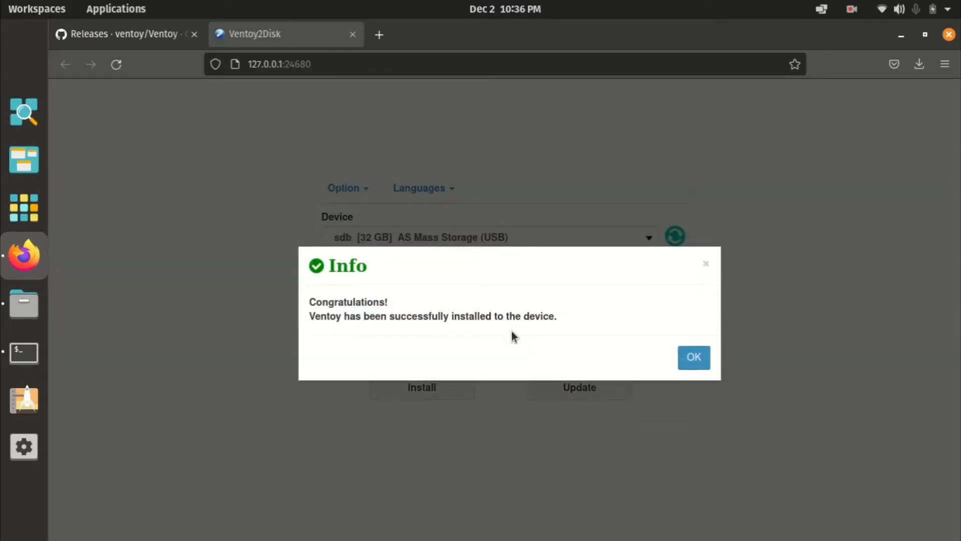
Acknowledge the completed Ventoy installation and open the 31 GB AS Mass Storage drive in the Disks utility
left_click(694, 358)
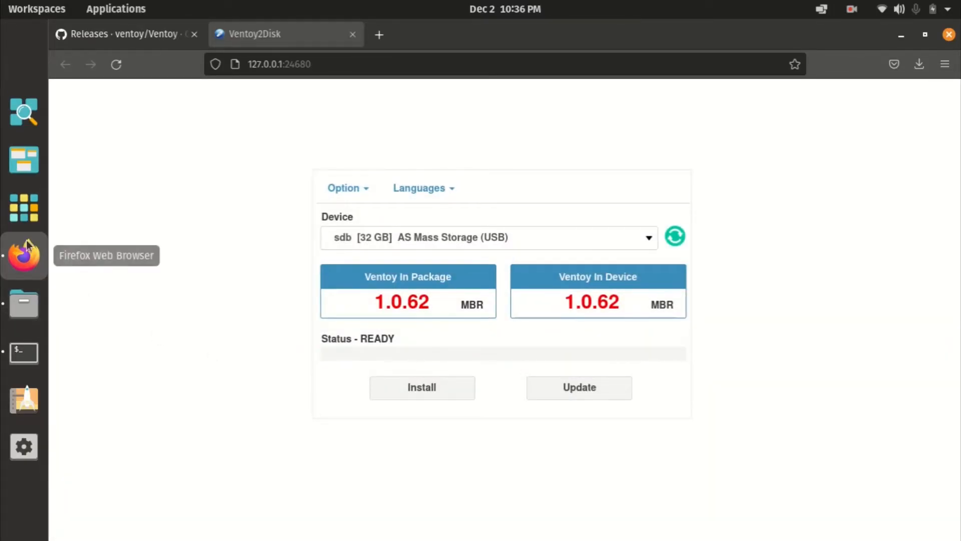
left_click(23, 207)
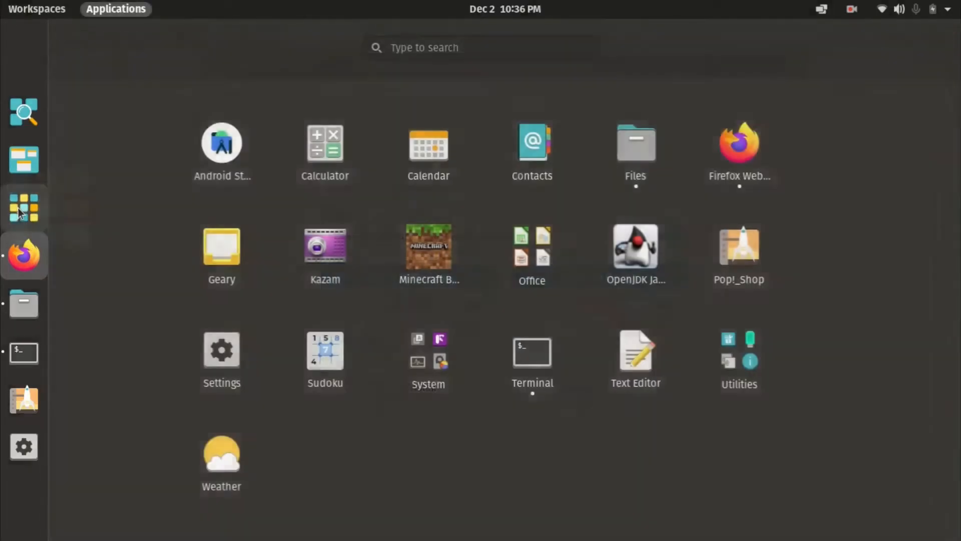
left_click(418, 353)
left_click(485, 273)
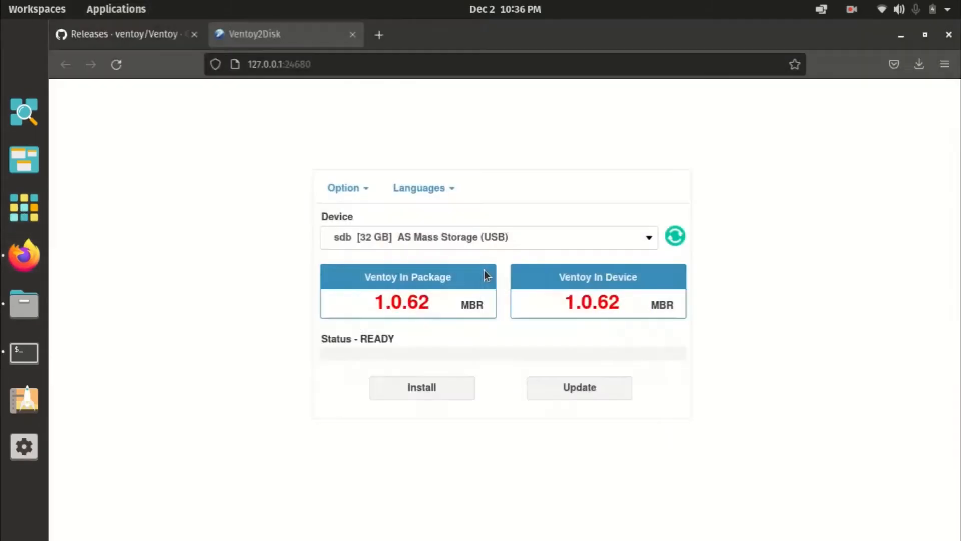
left_click(279, 171)
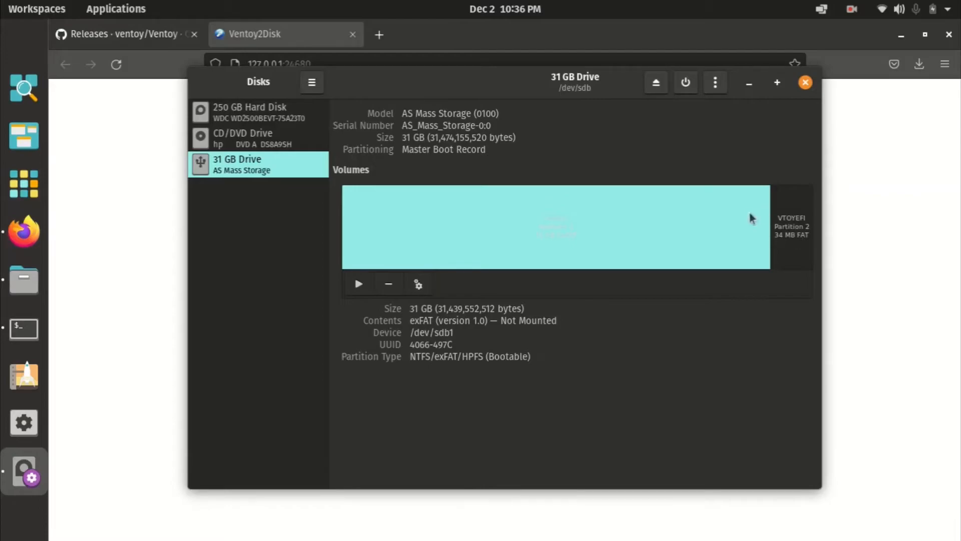
Examine the USB drive's VTOYEFI and Ventoy partitions and the available partition and drive actions, and close Disks
left_click(784, 223)
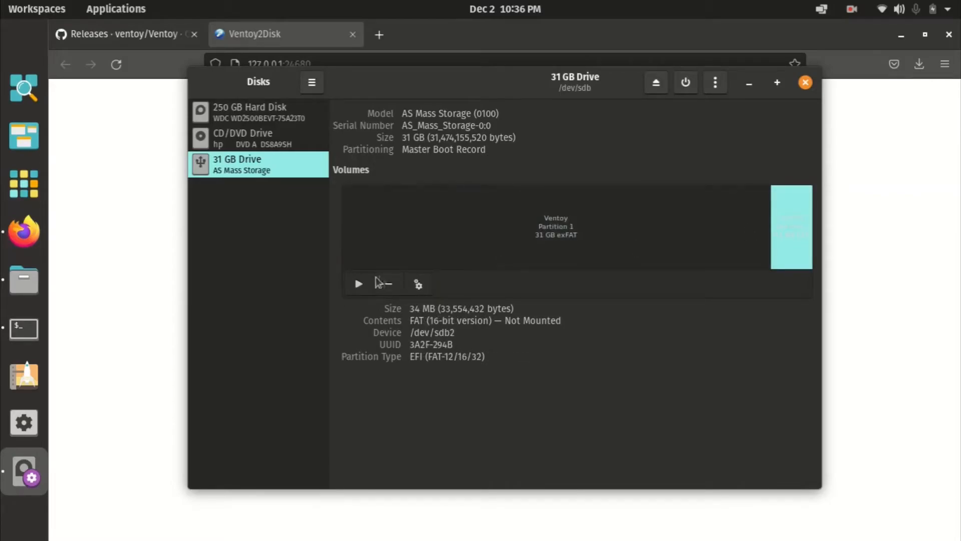
left_click(419, 285)
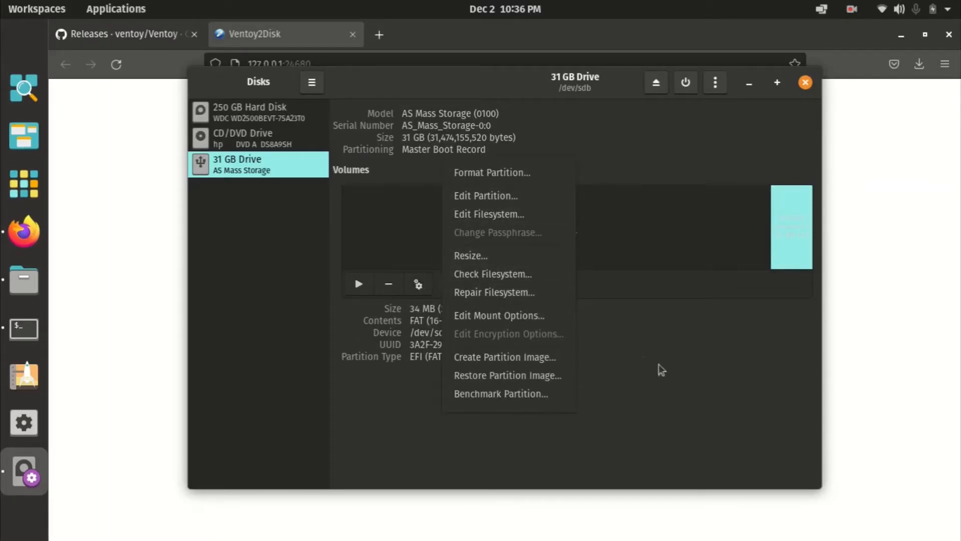
left_click(672, 381)
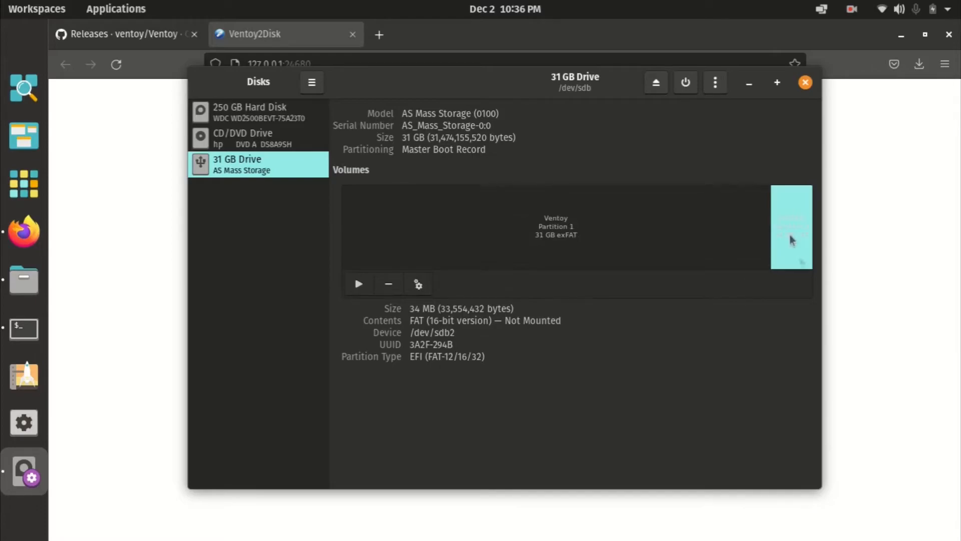
left_click(716, 83)
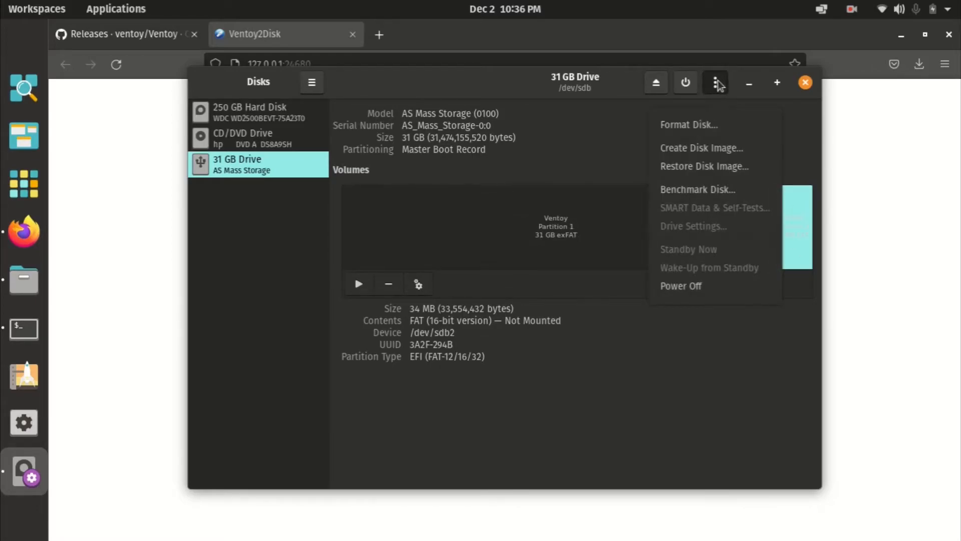
left_click(717, 84)
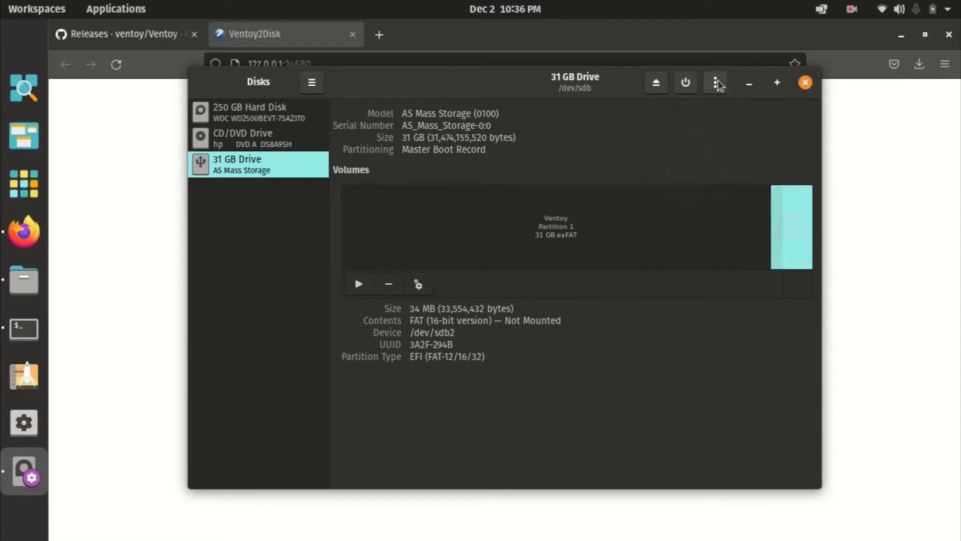
left_click(652, 215)
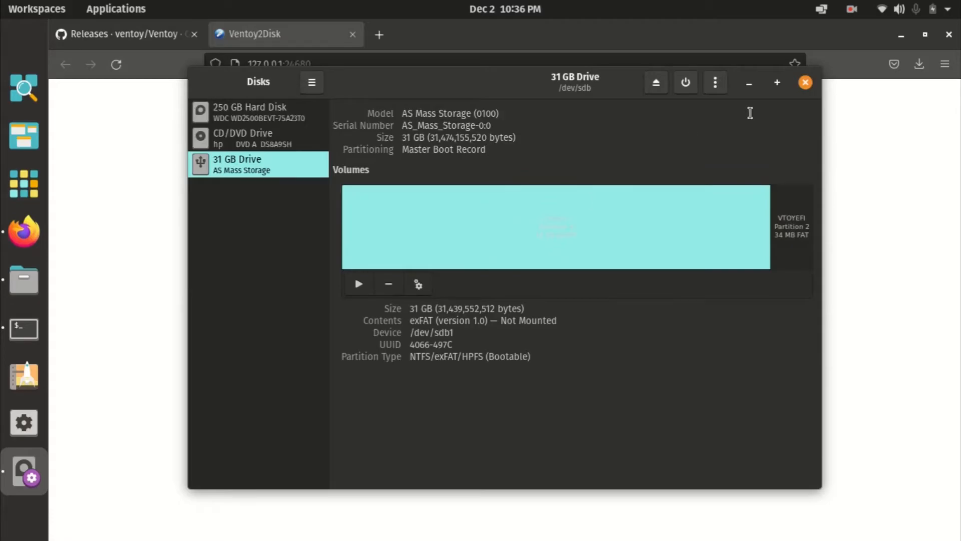
left_click(805, 83)
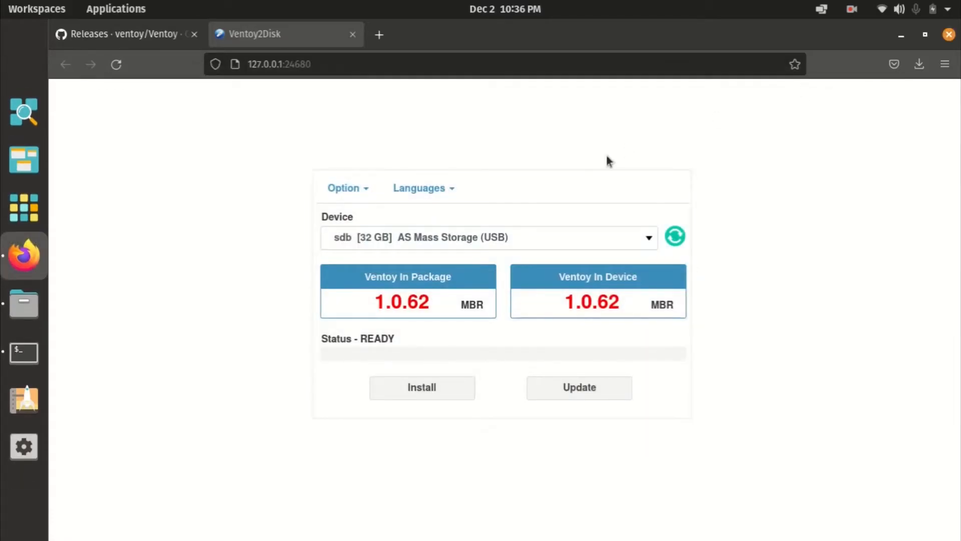
Check the contents of the Ventoy drive in Files and open the ISO folder in Home
left_click(35, 300)
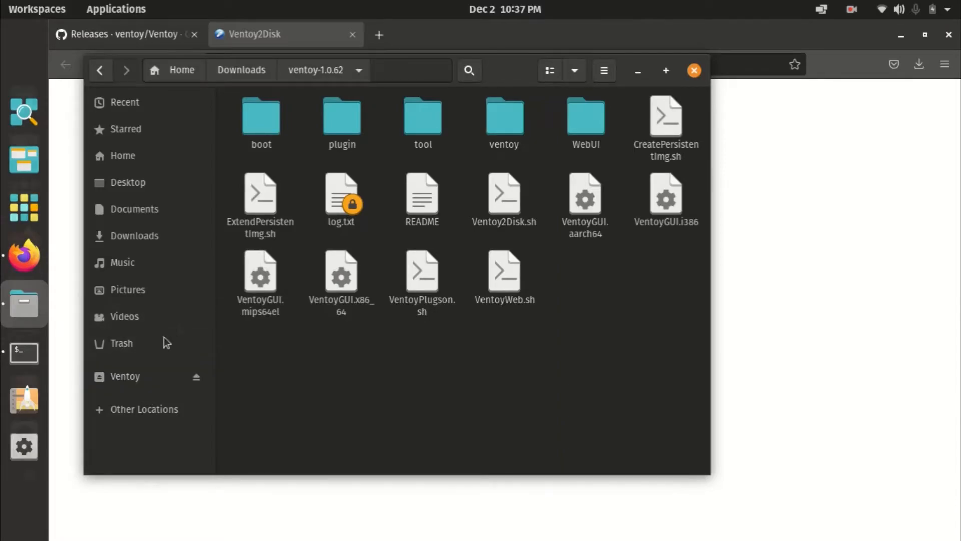
left_click(135, 373)
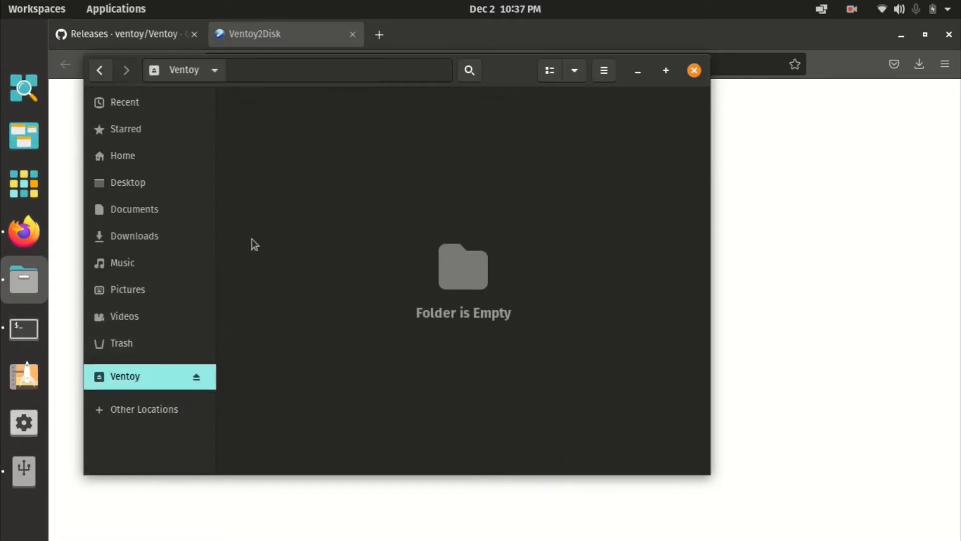
left_click(134, 156)
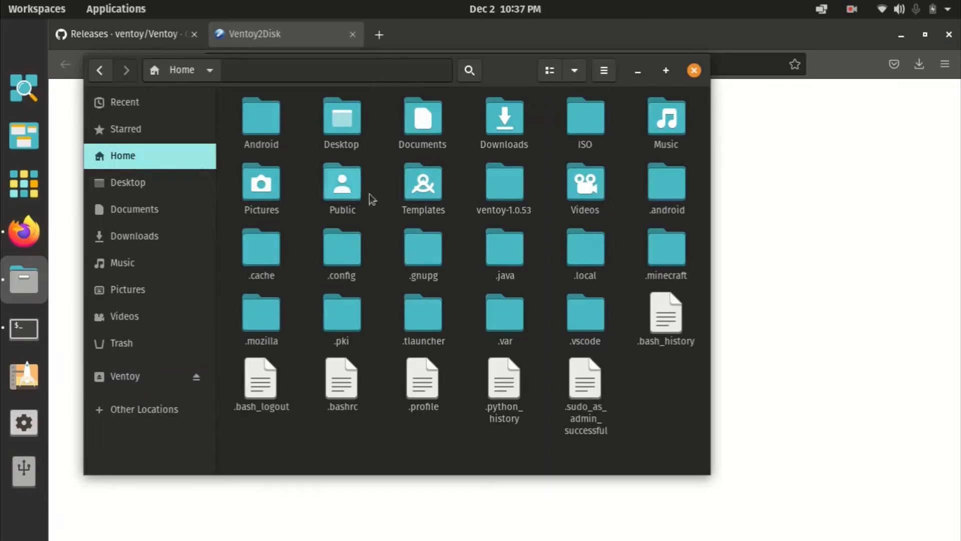
double_click(573, 127)
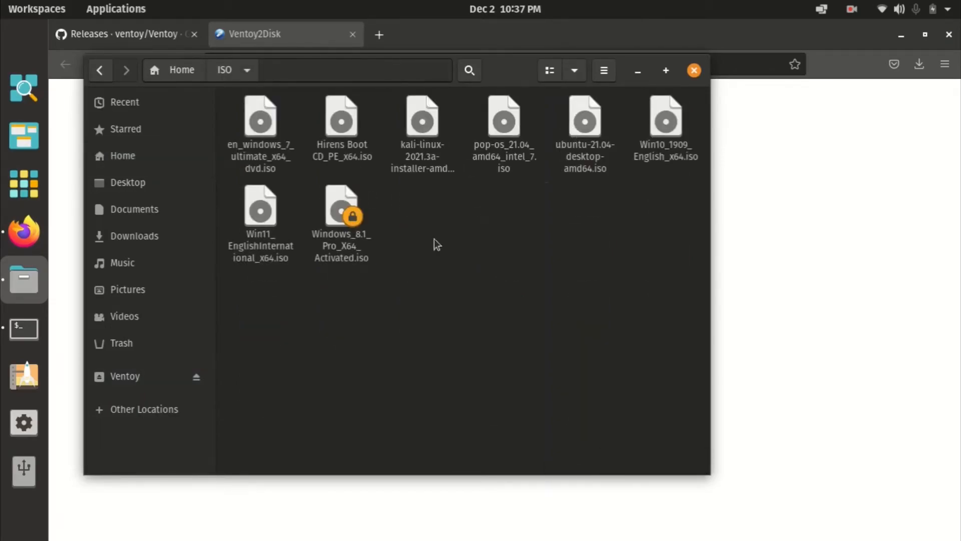
Copy all eight ISO images from the ISO folder to the Ventoy drive and view the copy progress
left_click_drag(257, 293, 662, 148)
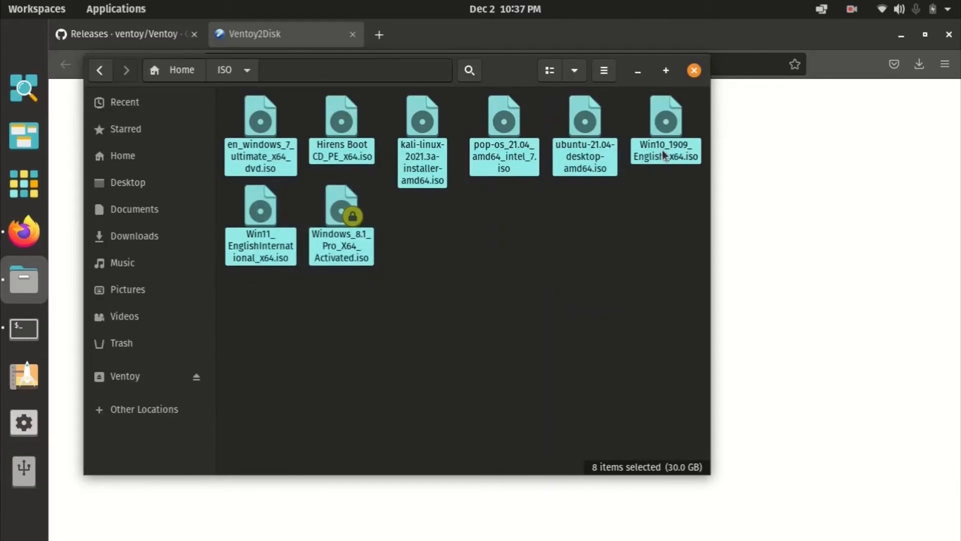
right_click(342, 126)
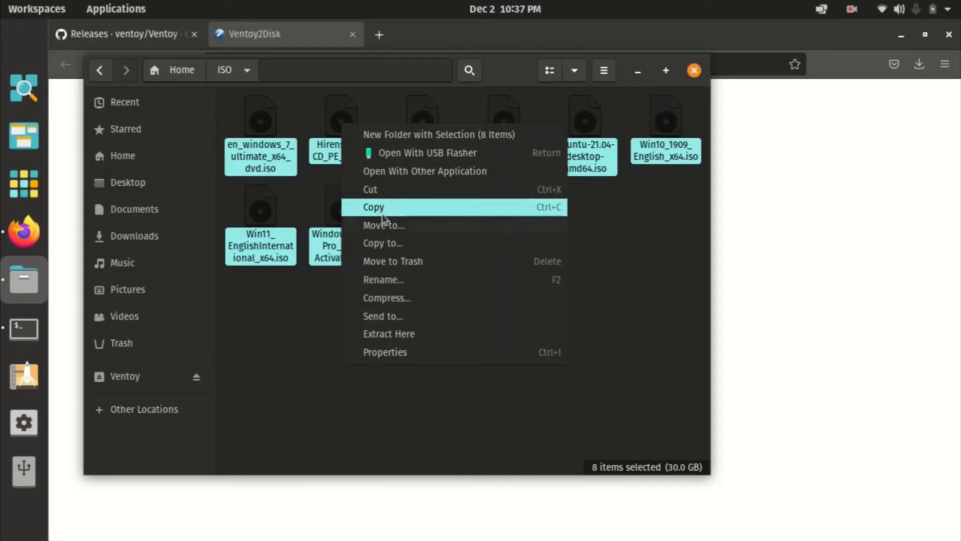
left_click(372, 241)
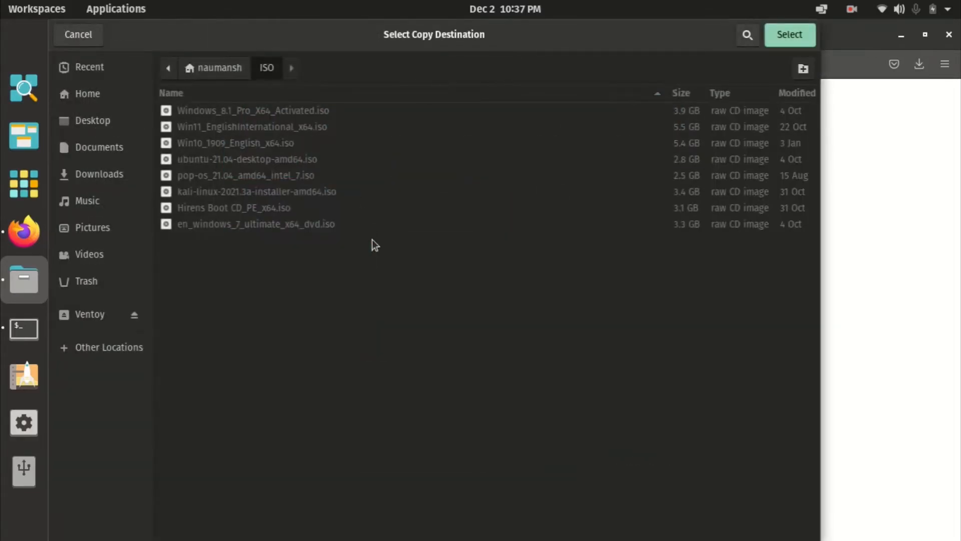
left_click(90, 315)
left_click(792, 36)
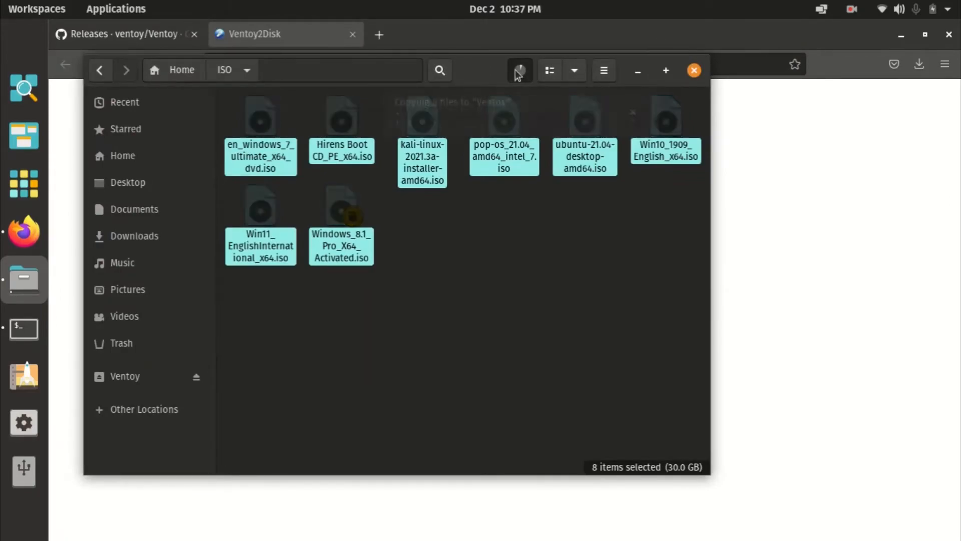
left_click(519, 71)
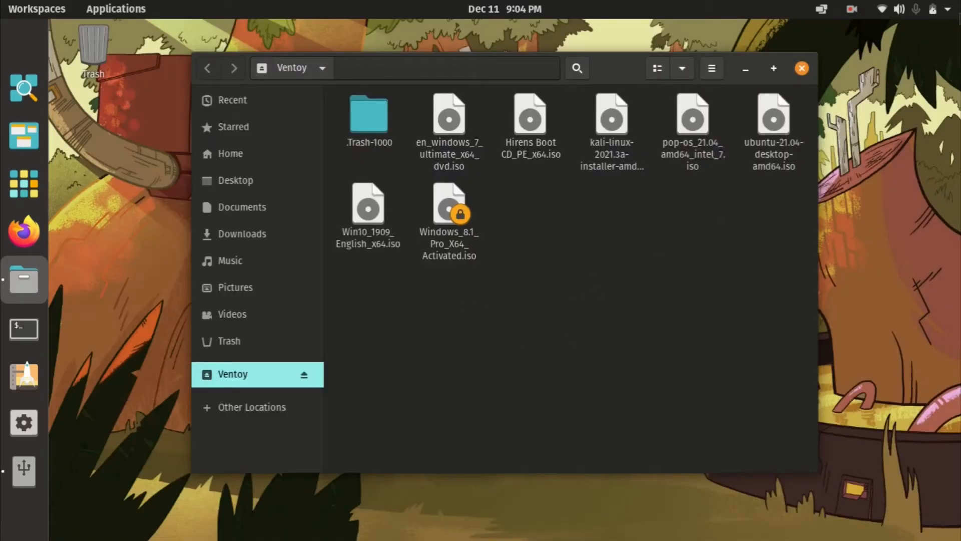
Restart the computer from the system's power options and confirm the restart
left_click(958, 12)
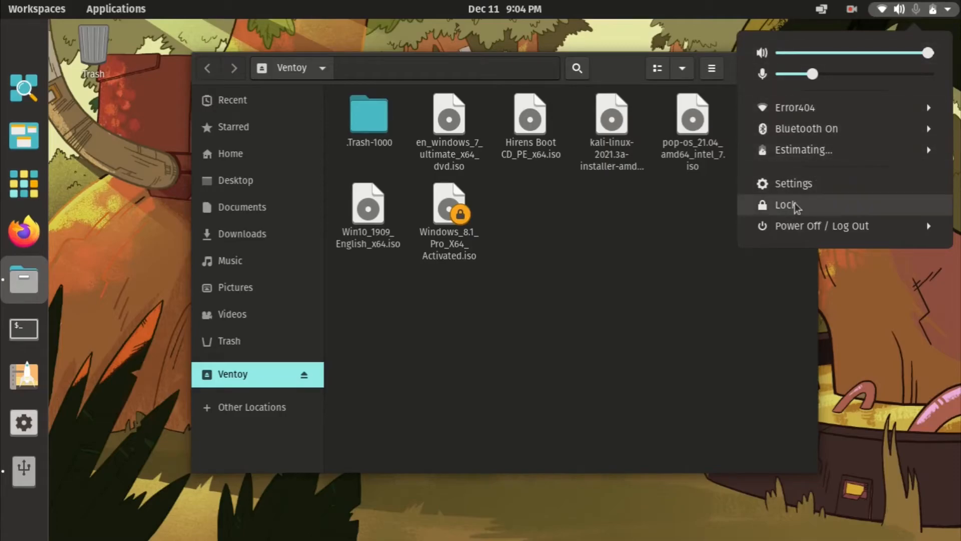
left_click(796, 226)
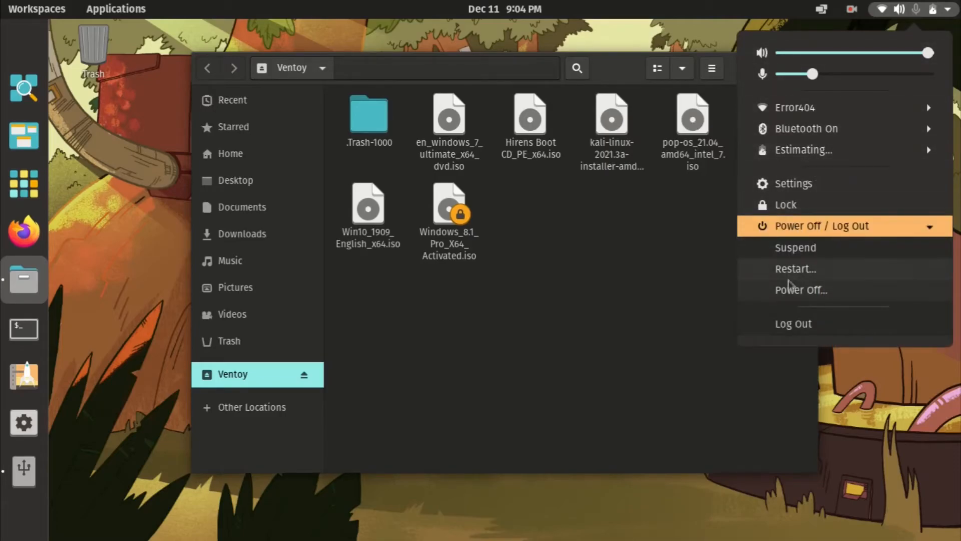
left_click(787, 274)
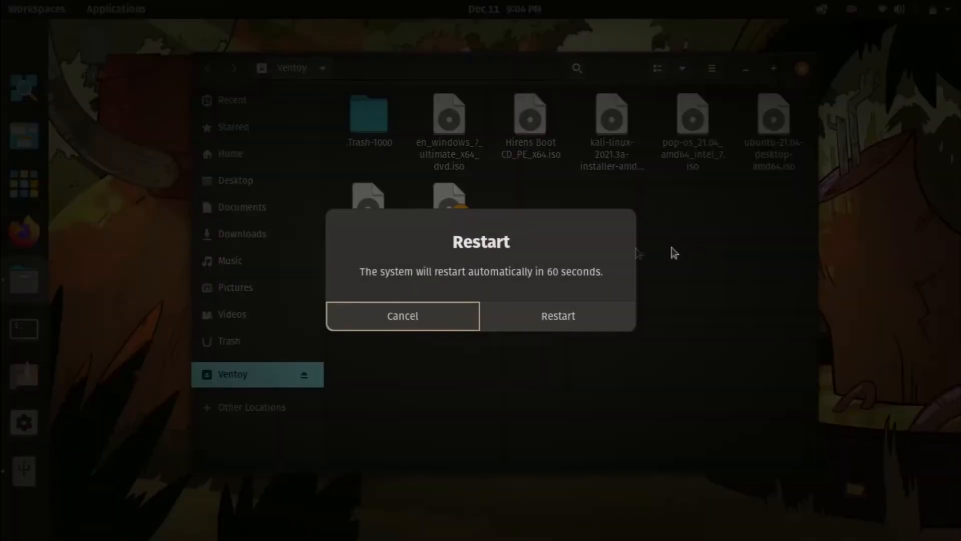
left_click(544, 317)
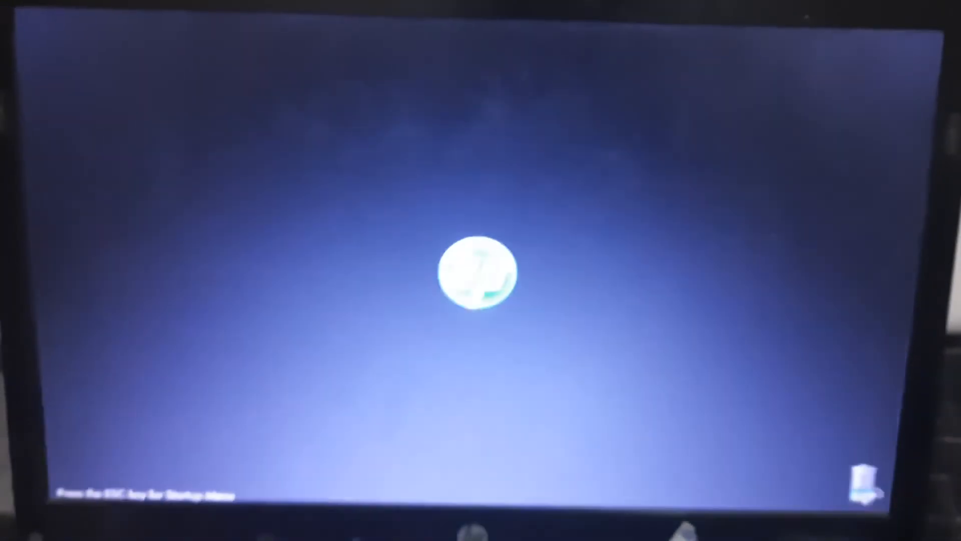
Enter the startup menu's Boot Device Options and boot from USB Hard Drive 1 - AS Mass Storage
key("Escape")
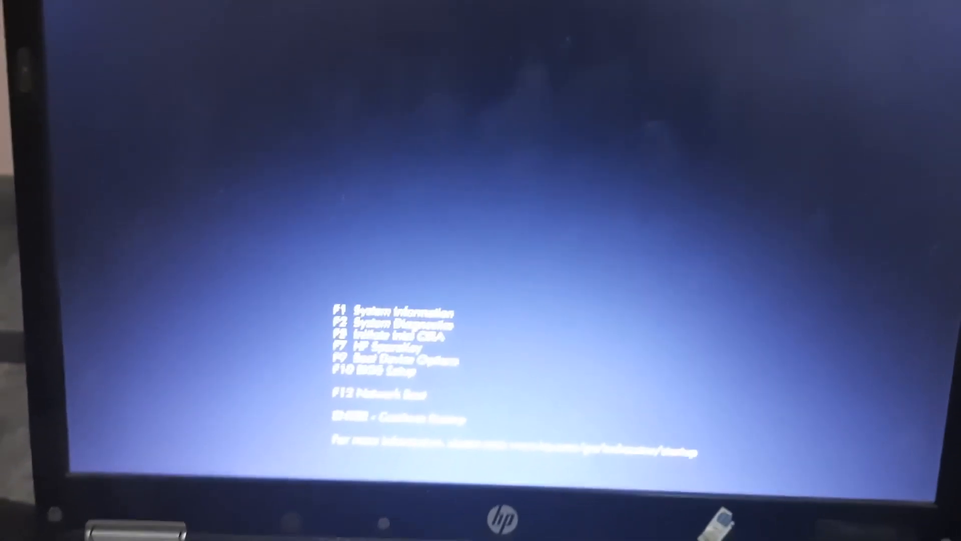
key("F9")
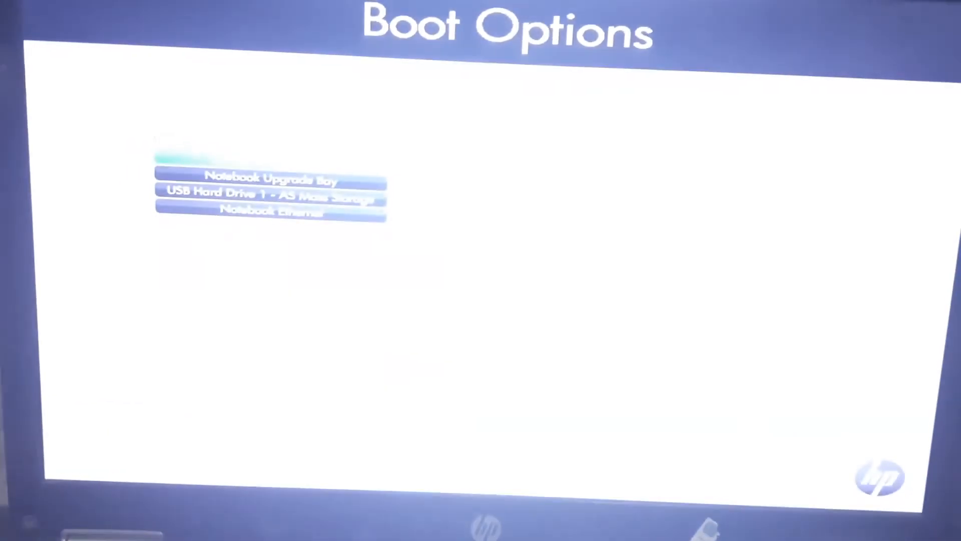
key("Down")
key("Down")
key("Return")
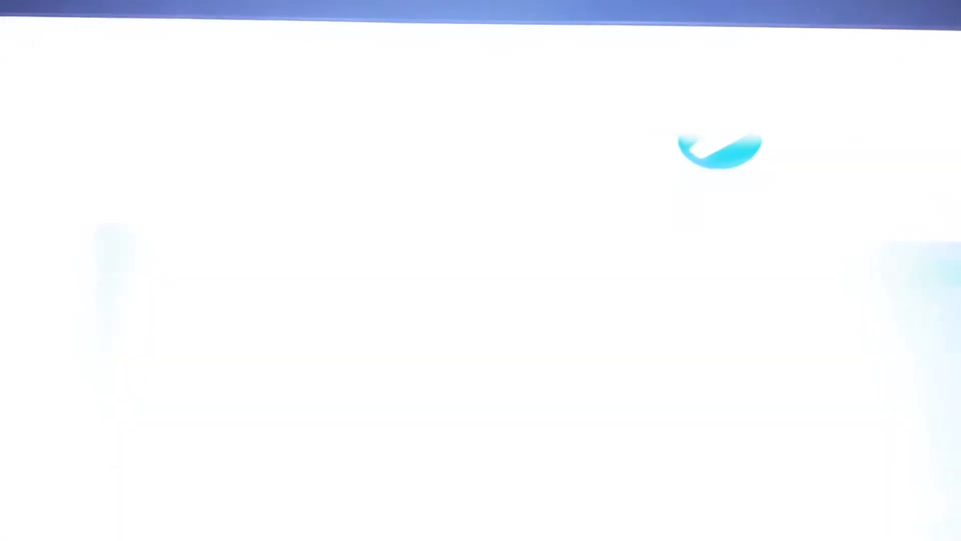
Look through the ISO list in the Ventoy boot menu and boot Hirens Boot CD_PE_x64.iso
key("Down")
key("Down")
key("Down")
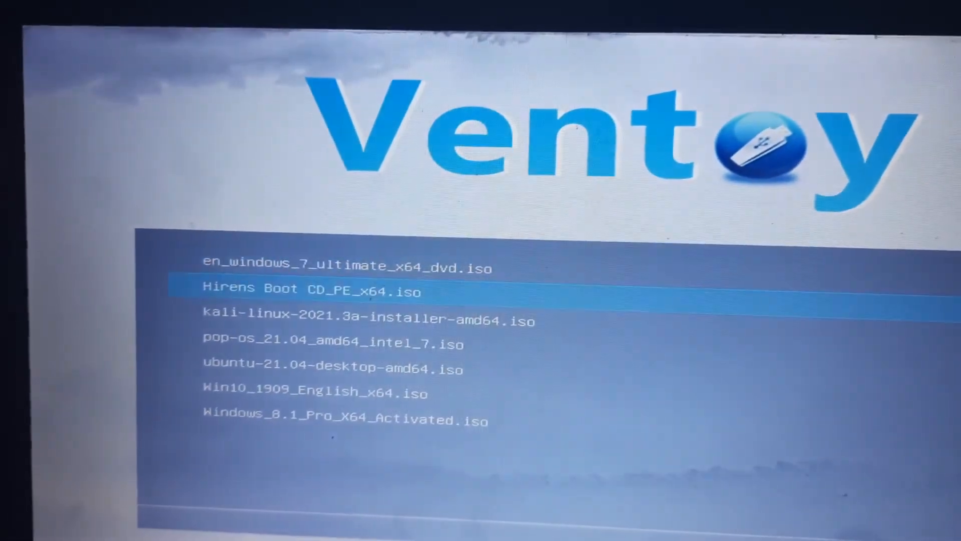
key("Up")
key("Up")
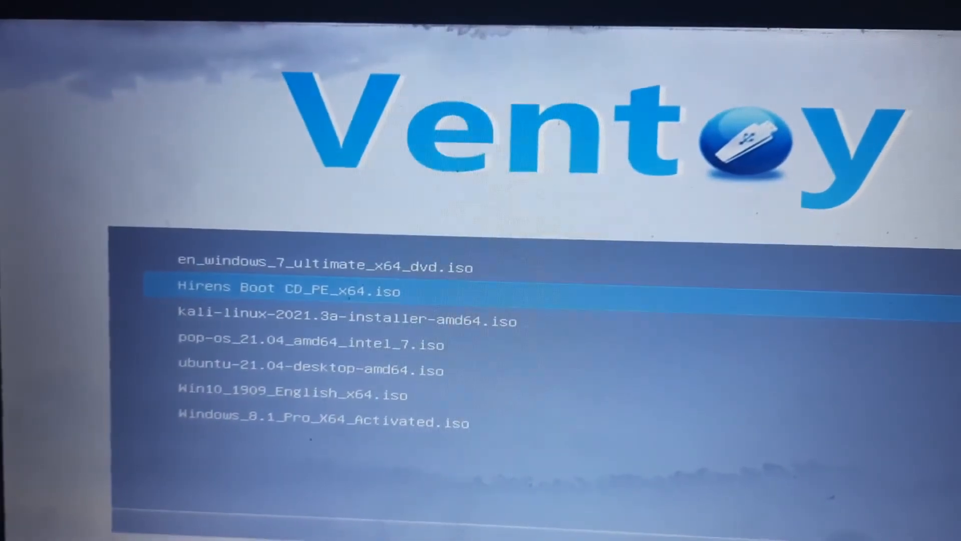
key("Return")
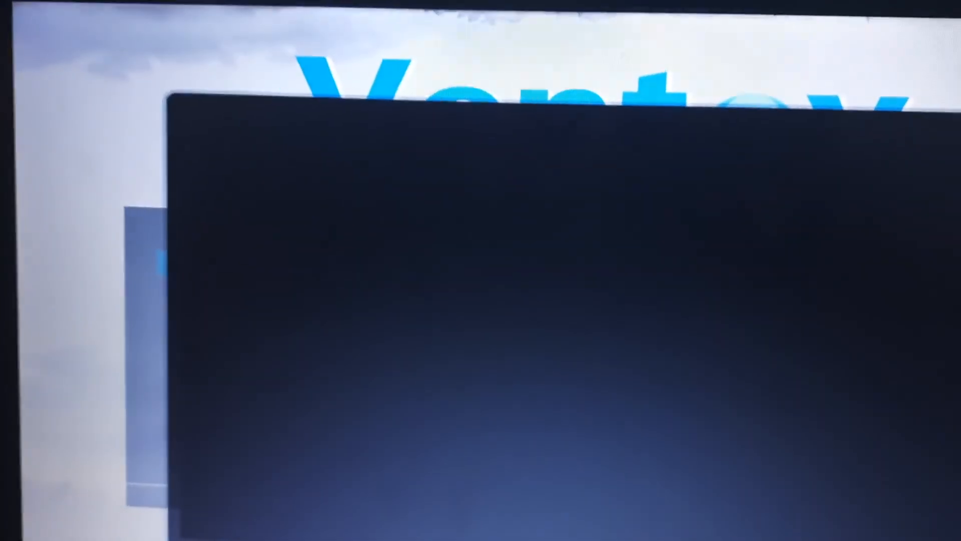